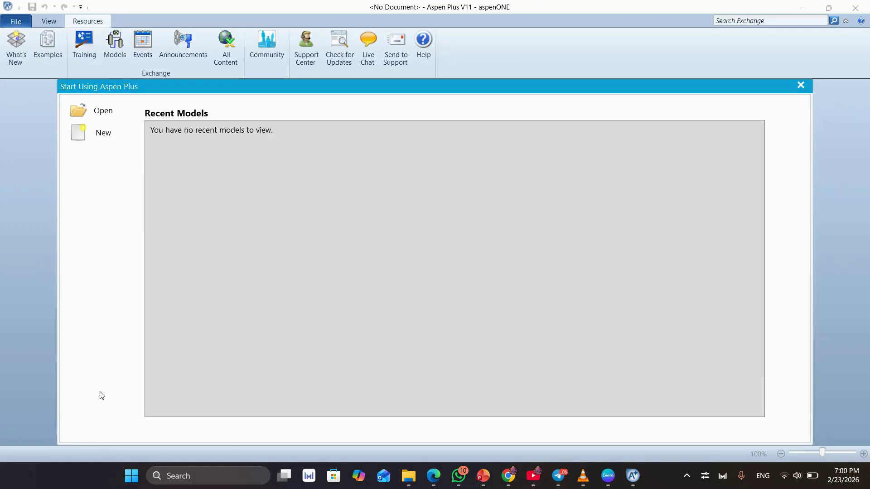
# Step: Create a new model from the Blank Simulation template
pyautogui.click(111, 136)
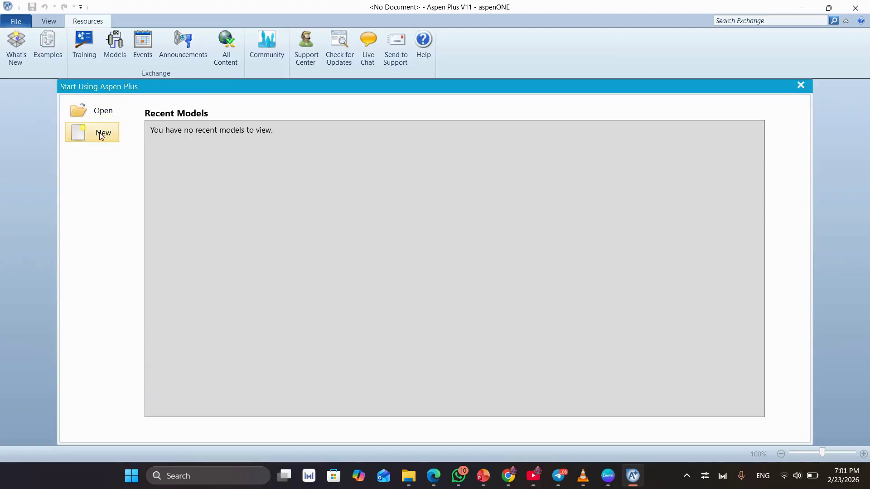
pyautogui.click(102, 135)
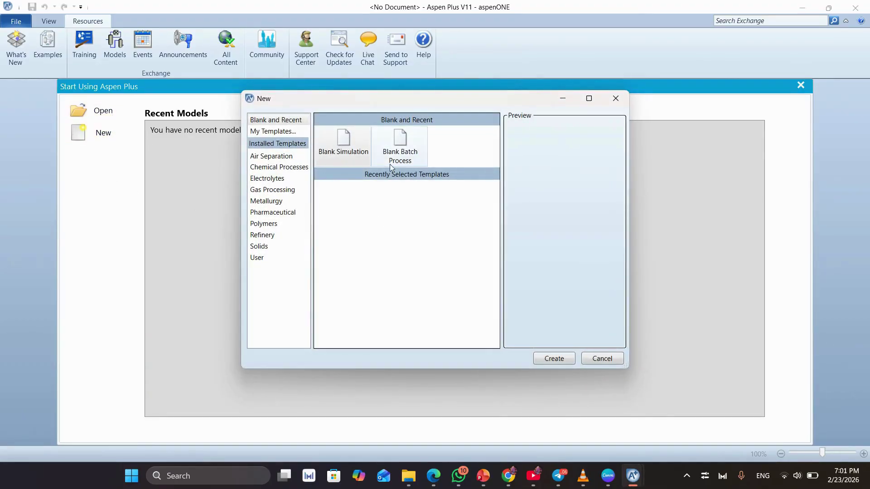
pyautogui.click(351, 155)
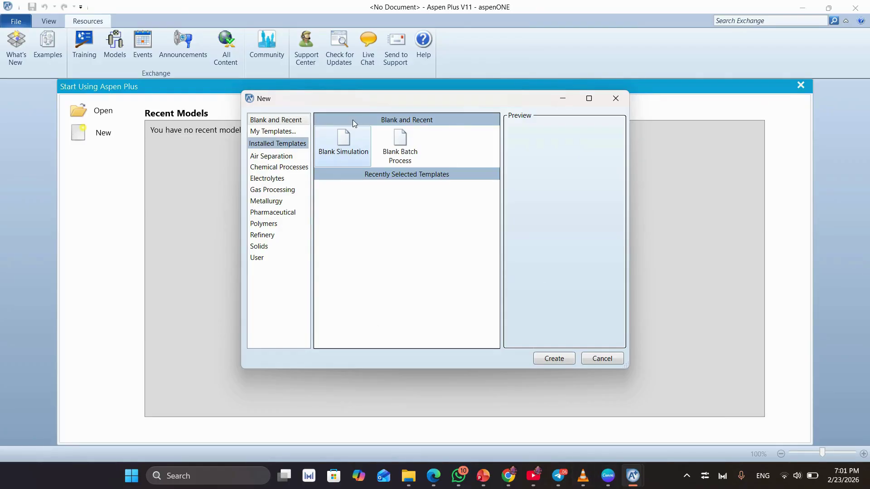
pyautogui.click(561, 360)
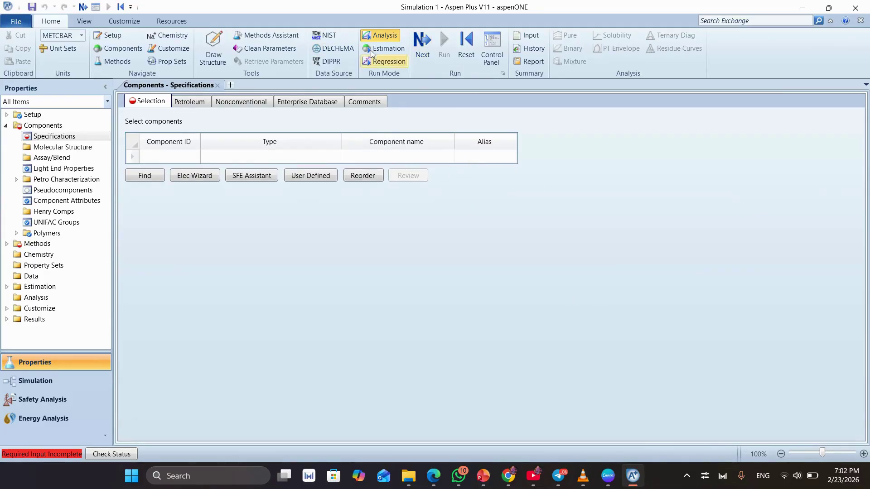
# Step: Add WATER as a conventional component in the component selection list
pyautogui.click(43, 126)
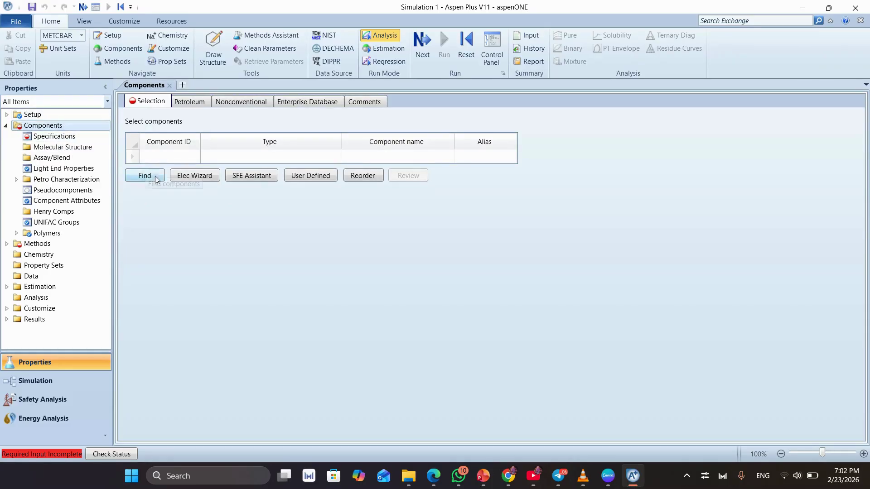
pyautogui.click(165, 156)
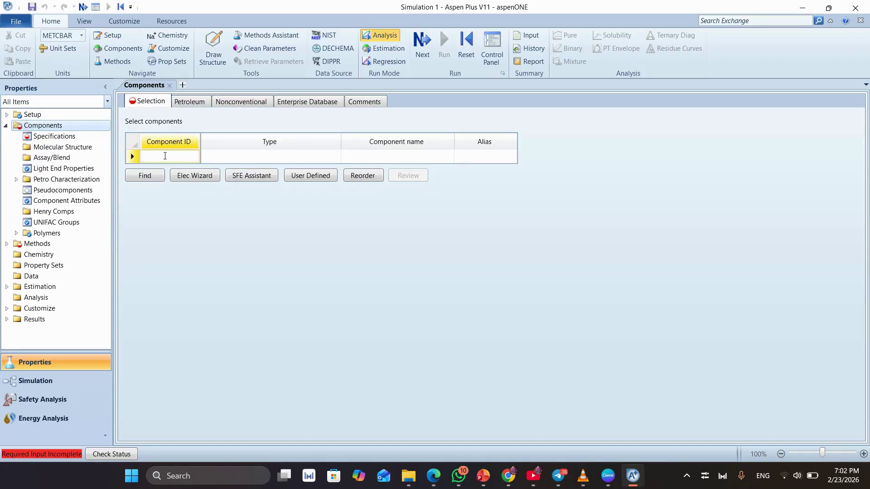
pyautogui.write('WATER')
pyautogui.press('Return')
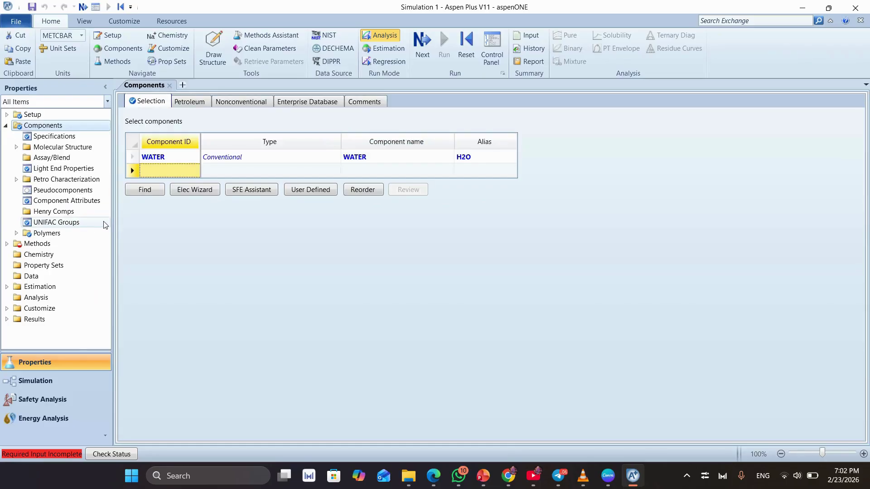
# Step: Set the global property method to NRTL in the method specifications
pyautogui.click(117, 61)
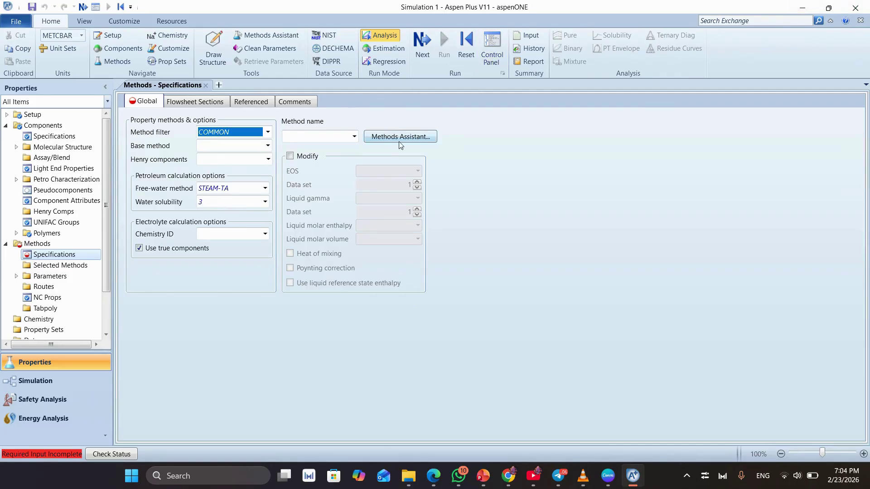
pyautogui.click(352, 137)
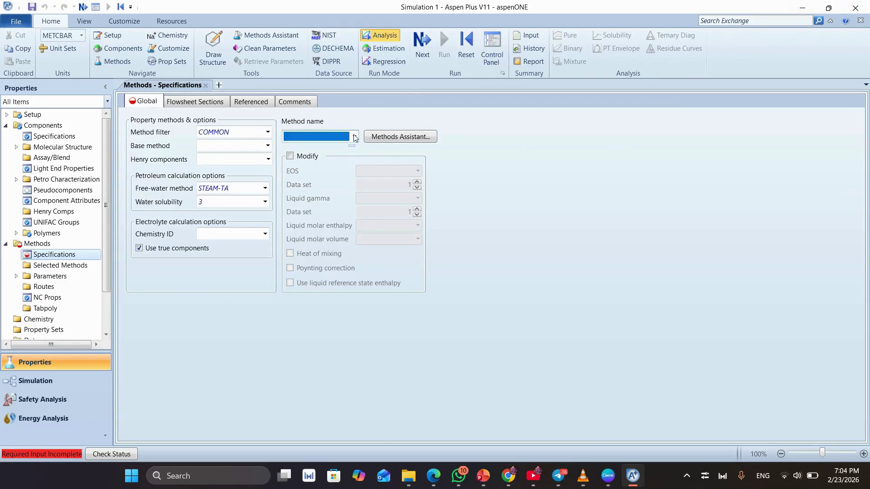
pyautogui.scroll(-3, 321, 203)
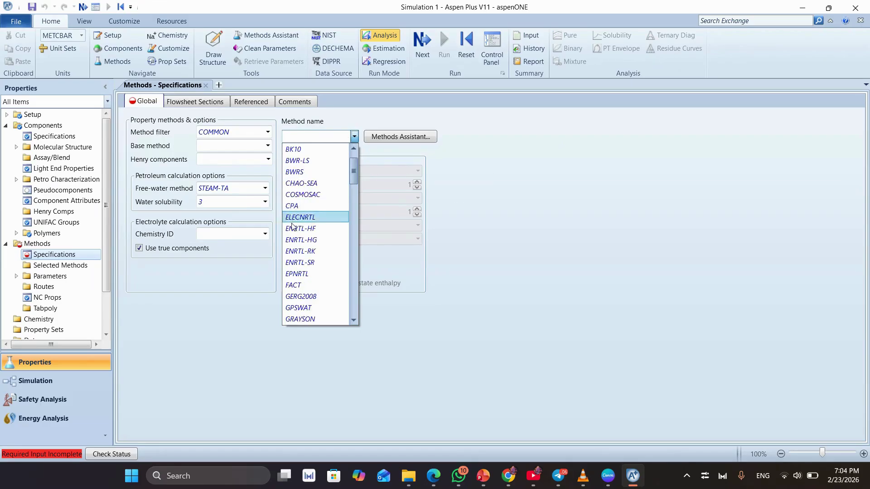
pyautogui.scroll(-4, 312, 253)
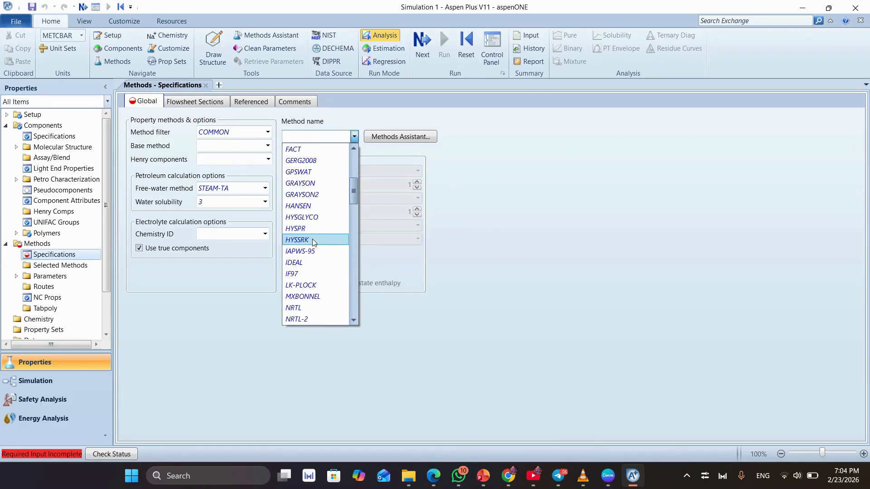
pyautogui.click(311, 239)
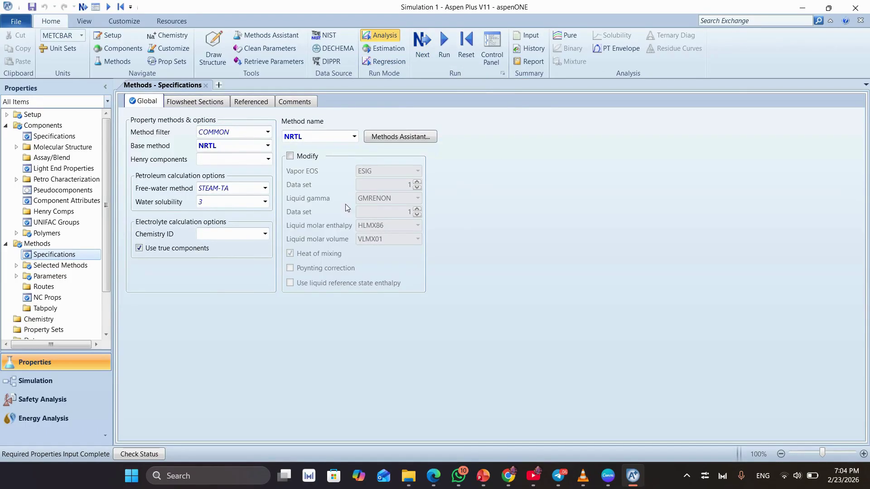
# Step: Run the property analysis and setup, and switch to the Simulation environment
pyautogui.click(421, 45)
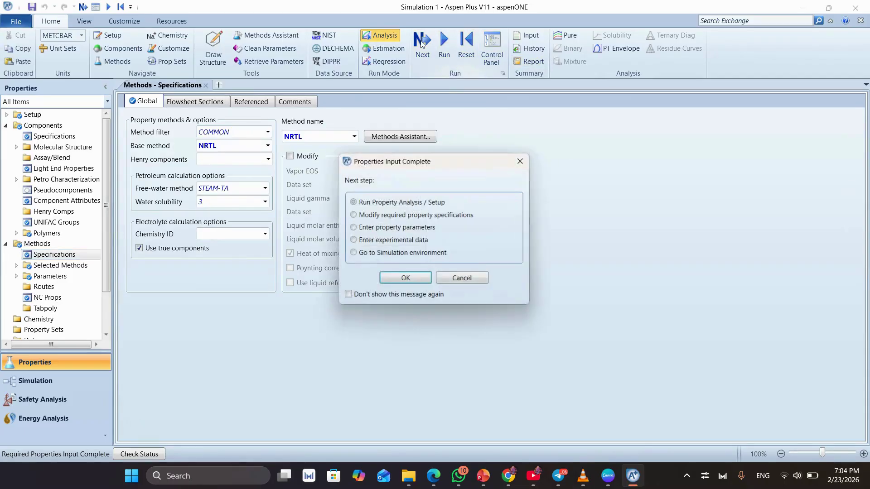
pyautogui.click(418, 279)
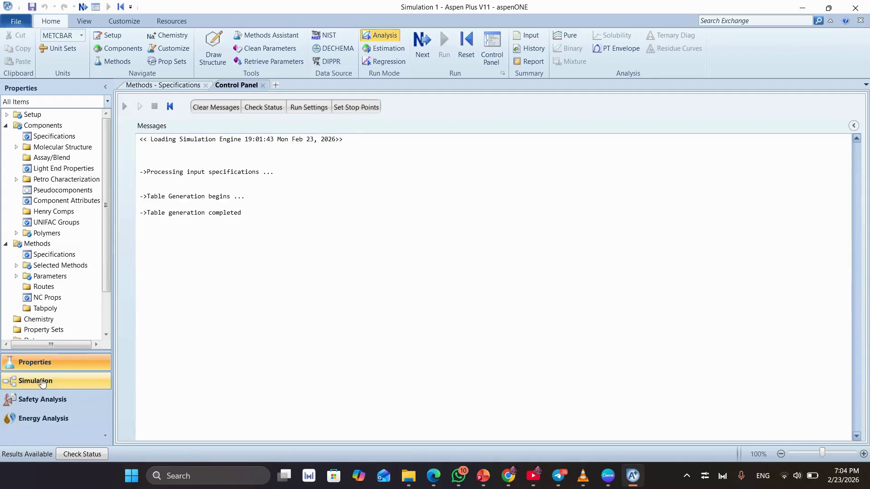
pyautogui.click(43, 384)
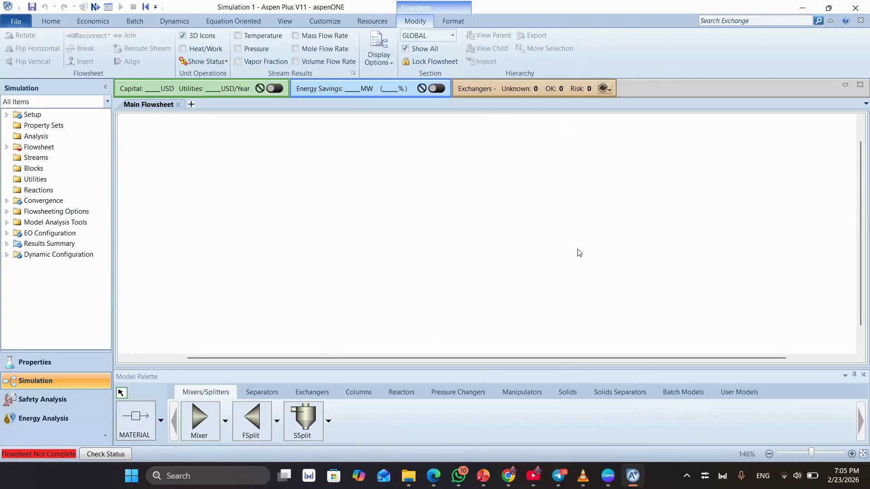
# Step: Place a Heater exchanger block on the main flowsheet
pyautogui.click(310, 392)
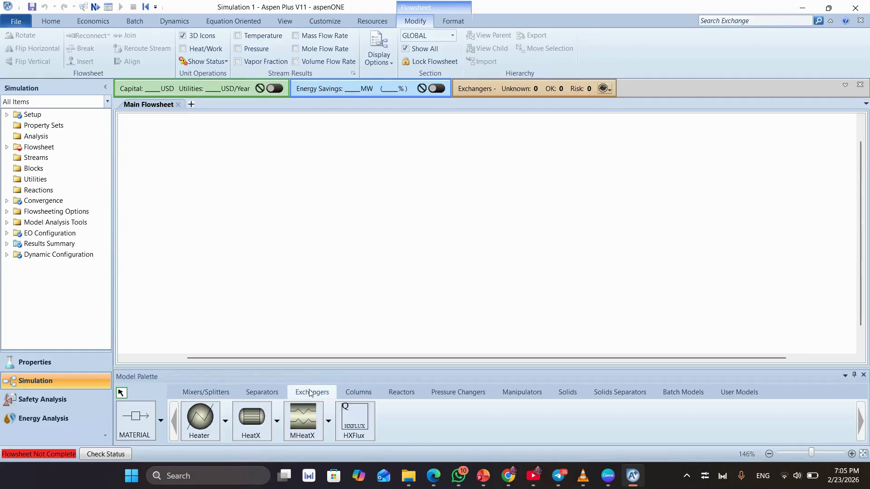
pyautogui.click(199, 419)
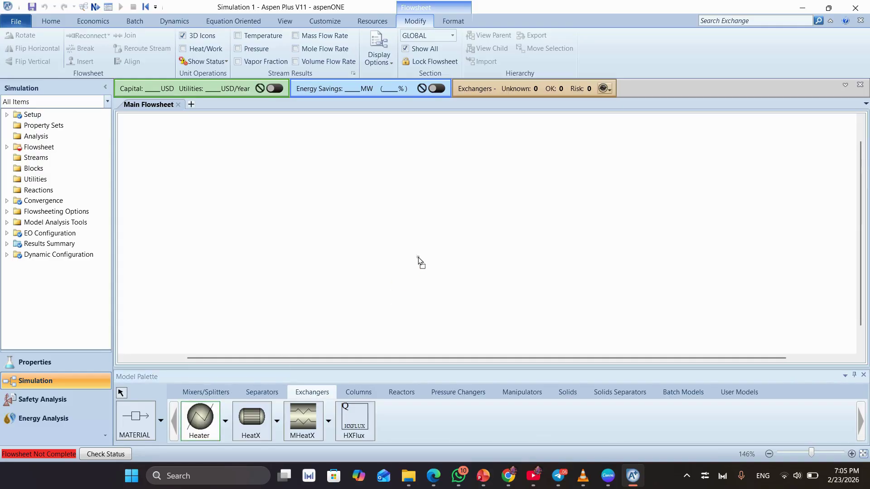
pyautogui.click(349, 212)
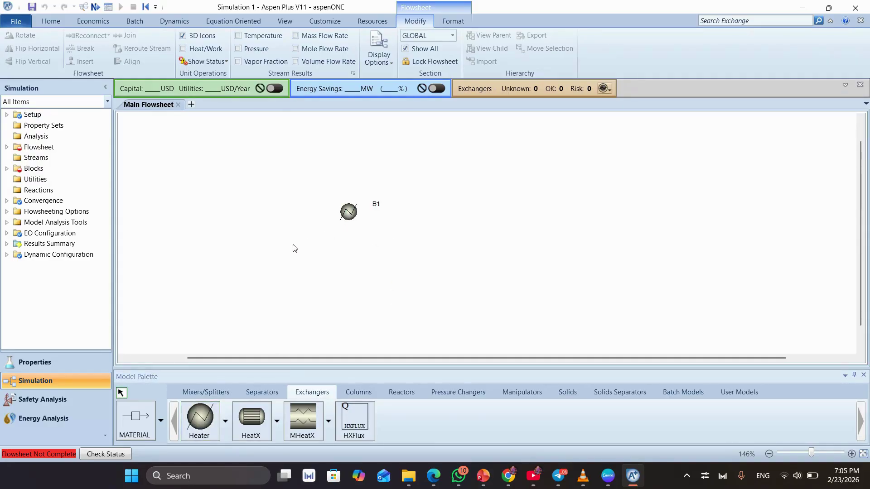
pyautogui.scroll(3, 301, 244)
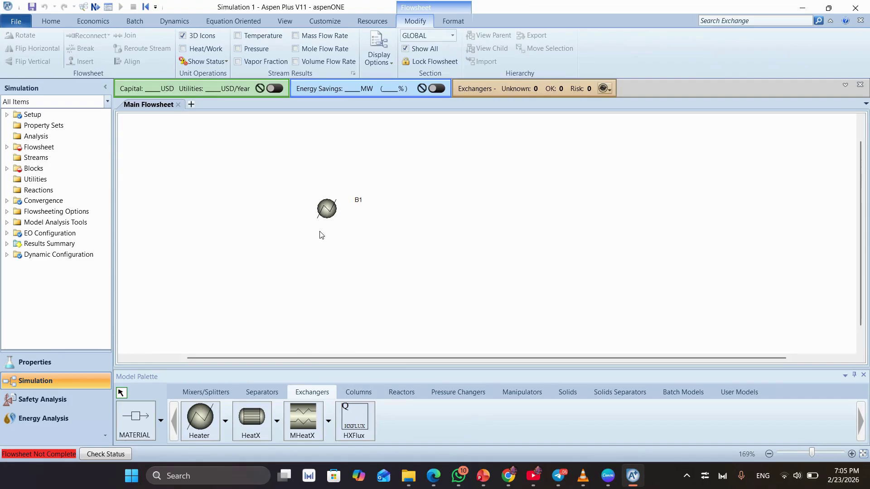
# Step: Connect a material feed stream to the heater's inlet and a material product stream to its outlet
pyautogui.click(139, 430)
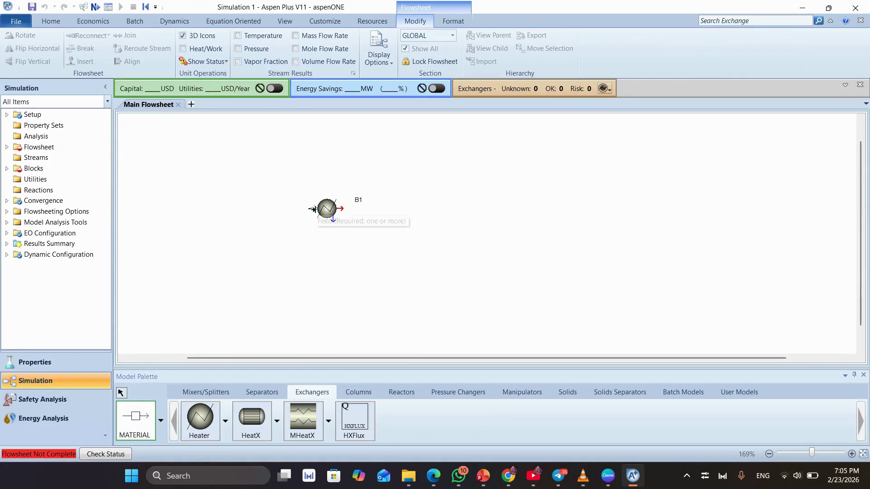
pyautogui.click(313, 209)
pyautogui.click(211, 196)
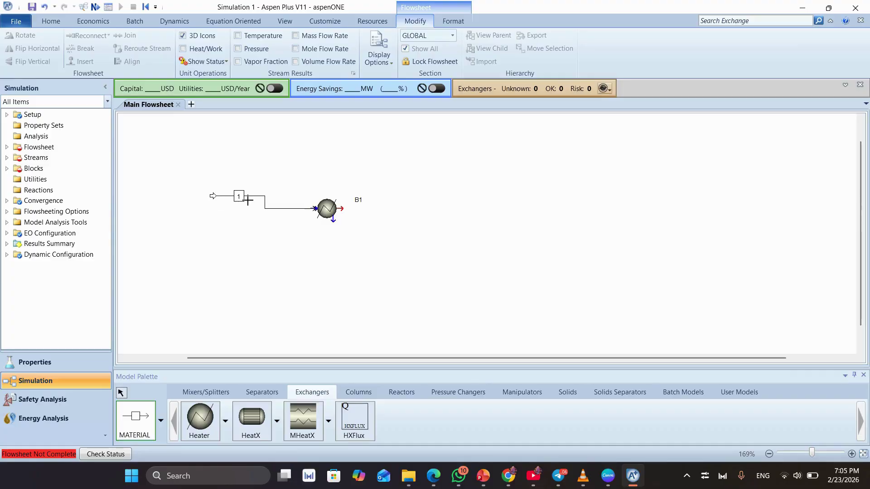
pyautogui.click(341, 208)
pyautogui.click(462, 209)
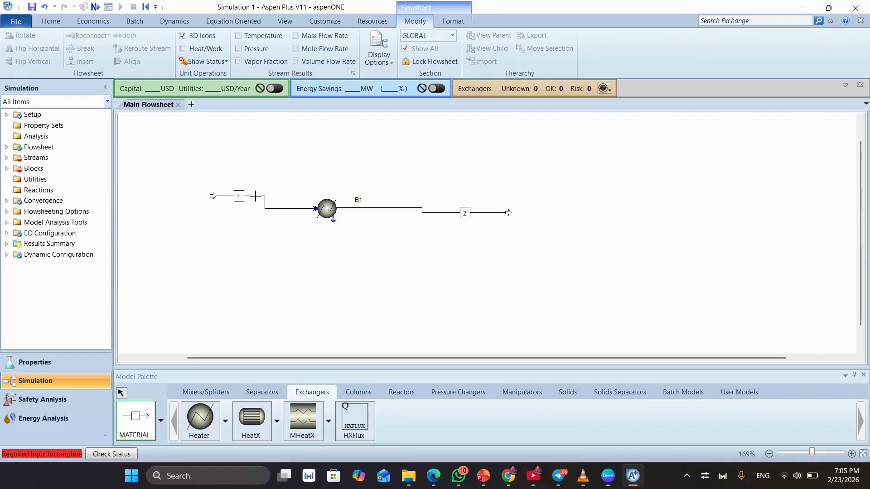
# Step: Rename the heater's feed stream as INPUT
pyautogui.rightClick(239, 206)
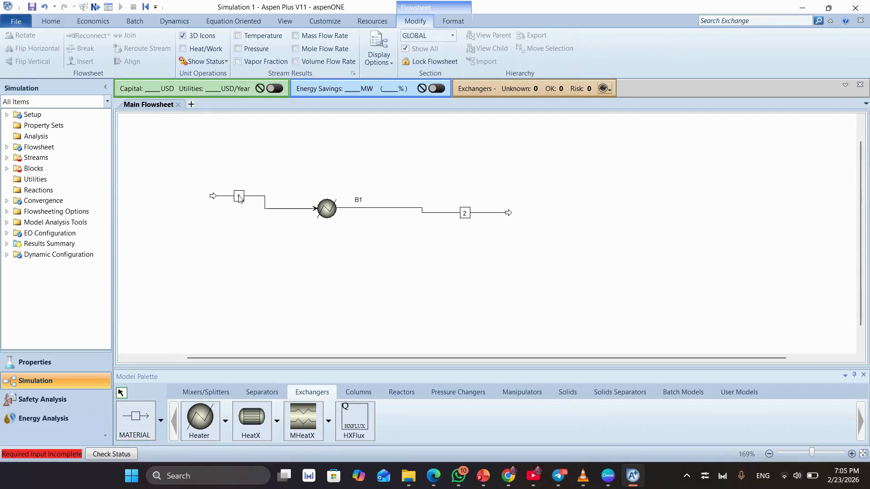
pyautogui.doubleClick(239, 197)
pyautogui.press('BackSpace')
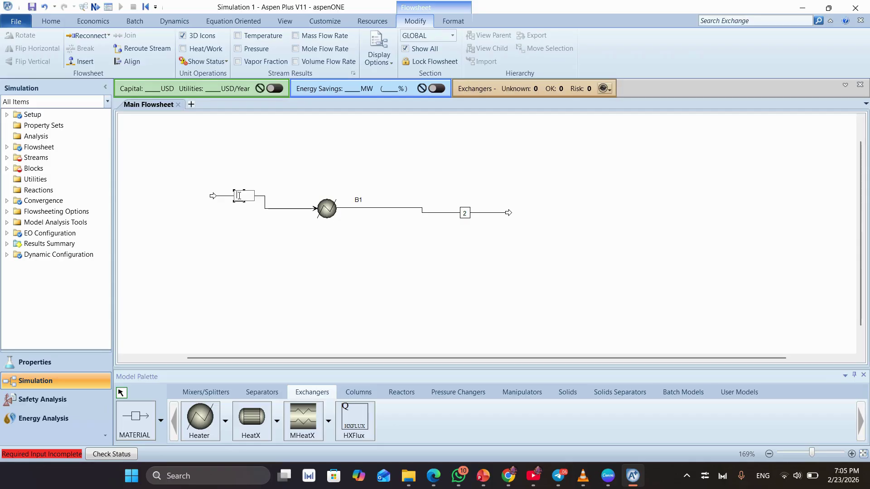
pyautogui.write('INPUT')
pyautogui.press('Return')
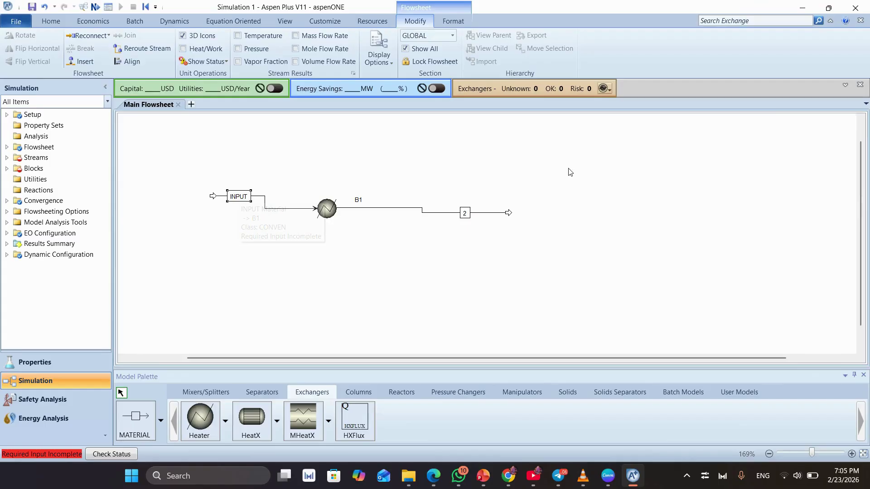
# Step: Rename the heater's product stream as OUTPUT
pyautogui.click(466, 214)
pyautogui.click(470, 216)
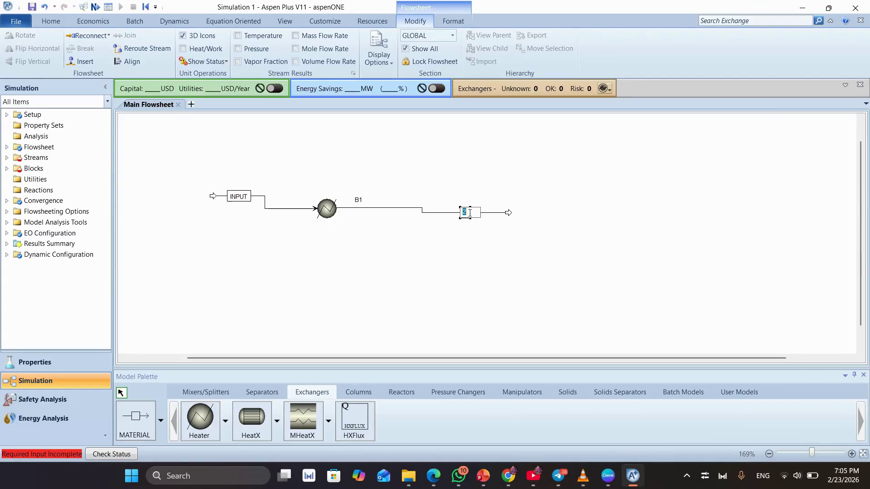
pyautogui.write('OUTPUT')
pyautogui.press('Return')
pyautogui.click(470, 180)
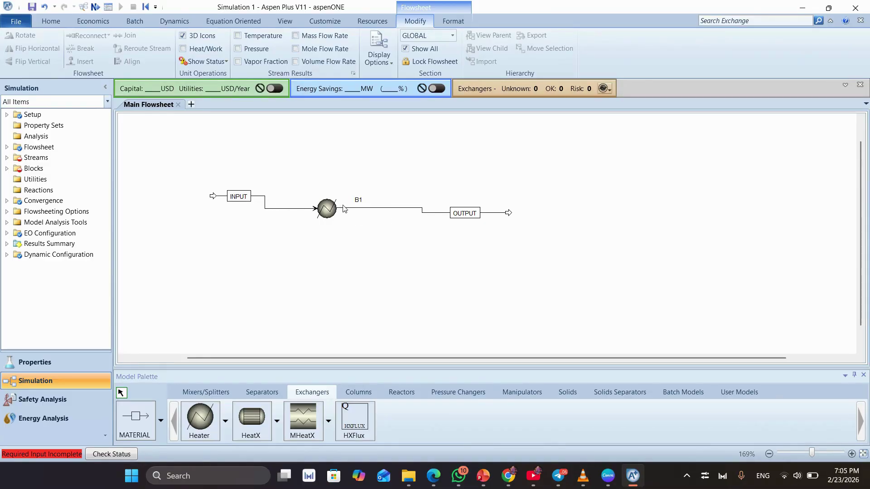
# Step: Specify the INPUT stream's state with a temperature of 25 C and a pressure of 1 atm
pyautogui.click(259, 197)
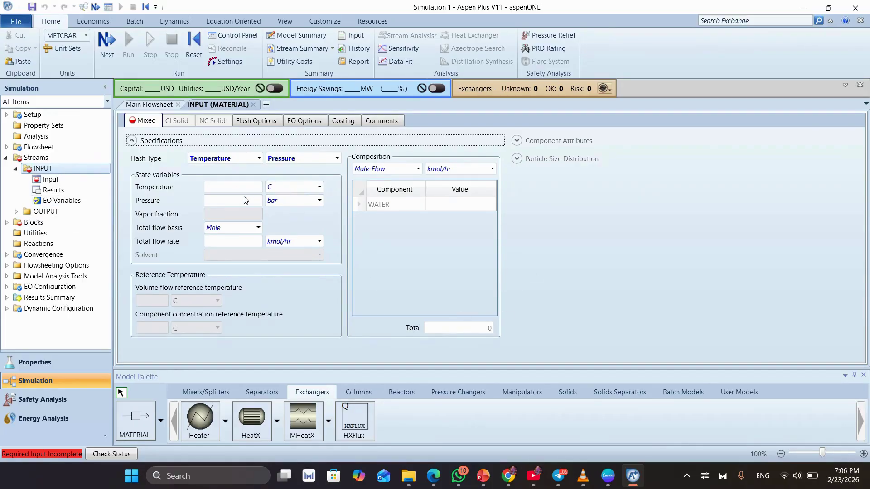
pyautogui.click(234, 188)
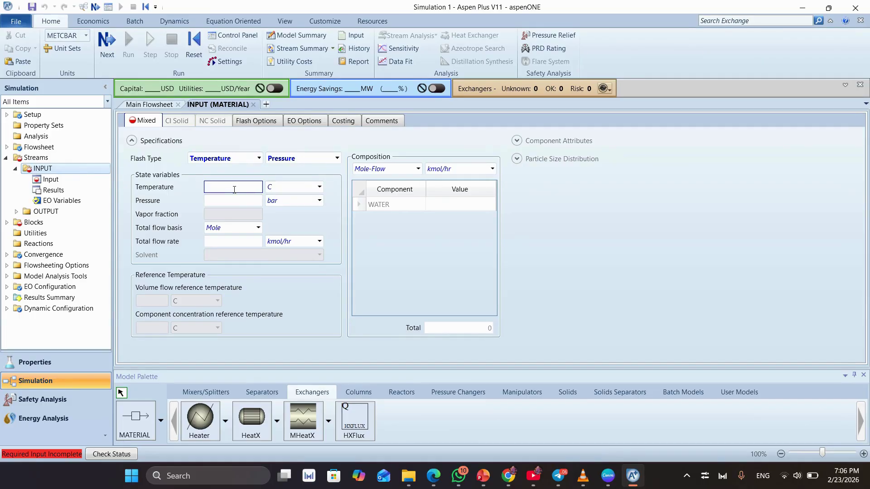
pyautogui.write('25')
pyautogui.click(226, 200)
pyautogui.click(319, 200)
pyautogui.scroll(2, 308, 222)
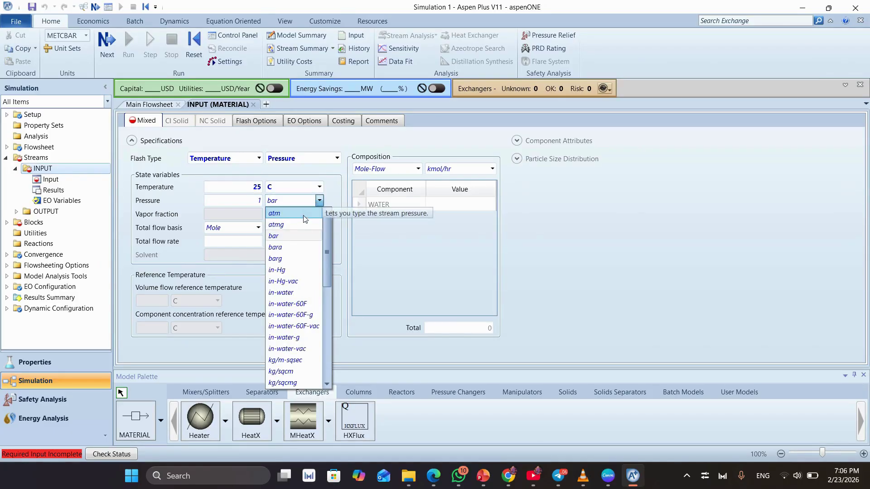
pyautogui.click(306, 219)
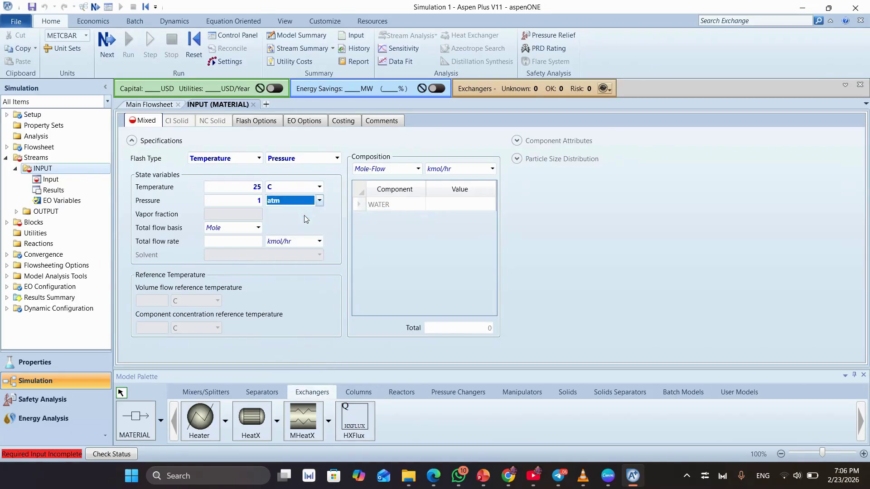
pyautogui.click(368, 233)
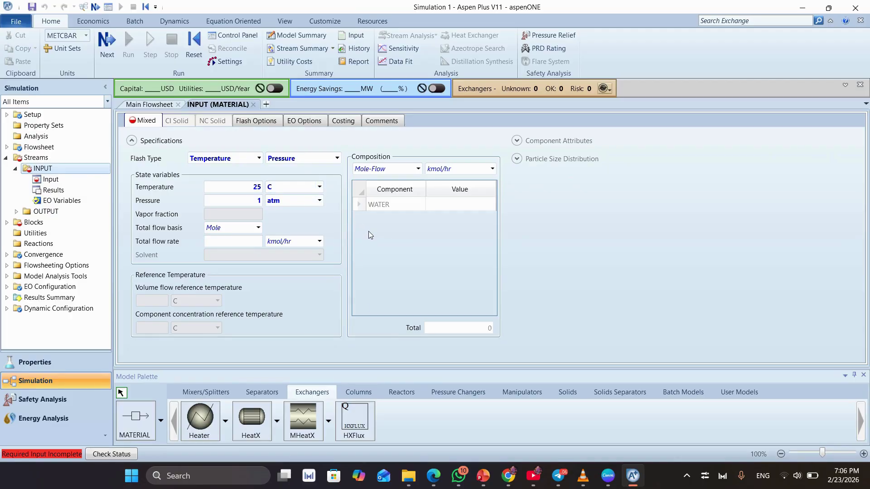
# Step: Set the INPUT stream's total mole flow rate to 100 kmol/hr and choose Mole-Flow as its composition basis
pyautogui.click(222, 241)
pyautogui.write('100')
pyautogui.press('Return')
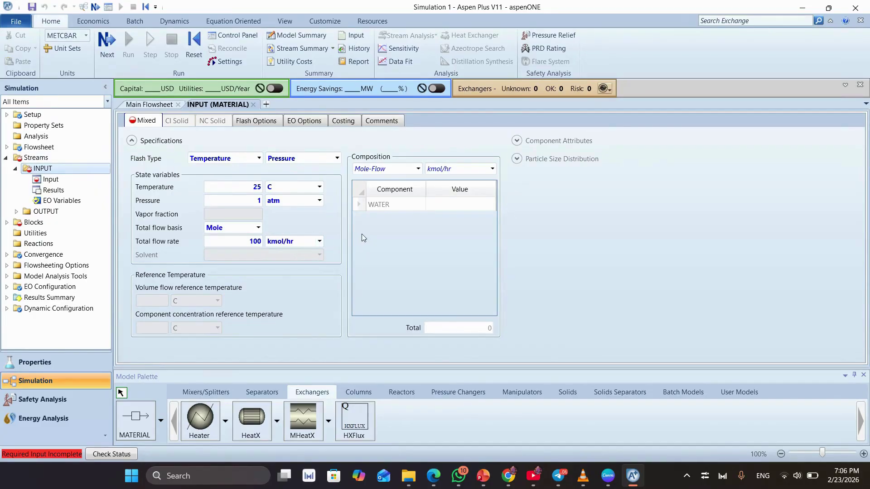
pyautogui.click(418, 169)
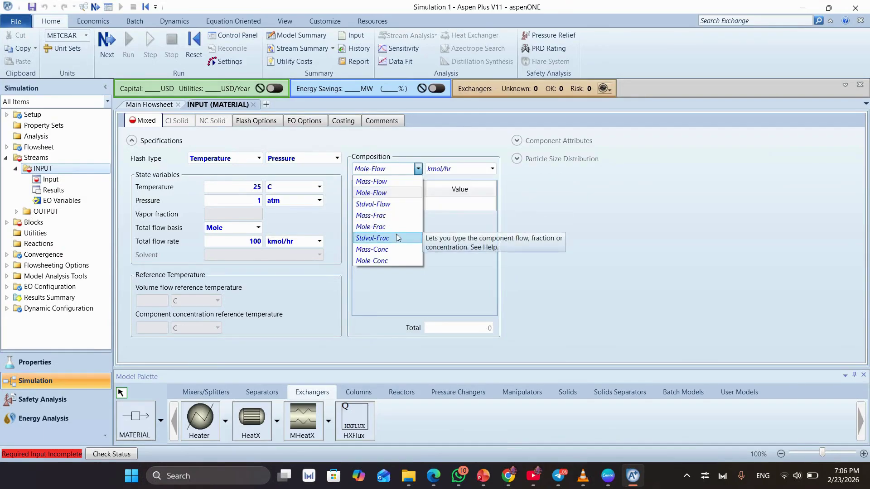
pyautogui.click(407, 193)
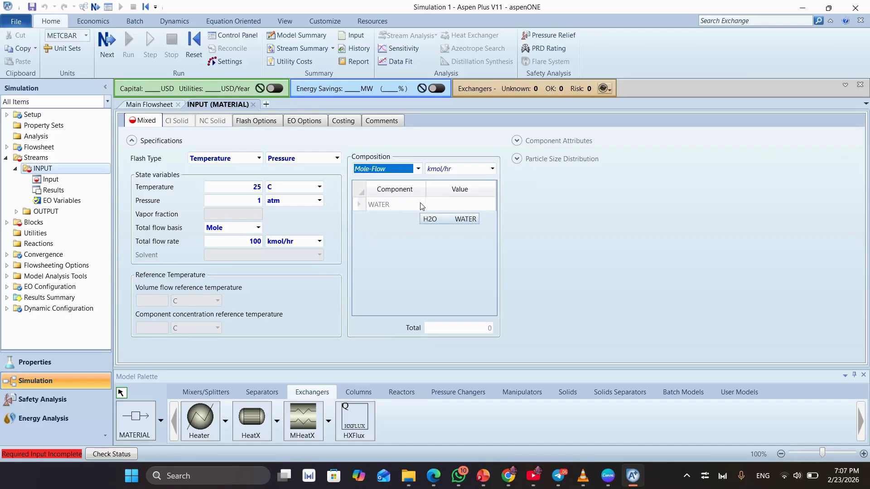
# Step: Keep the INPUT stream's composition on a Mole-Flow basis in kmol/hr and enter 1 for WATER
pyautogui.click(401, 169)
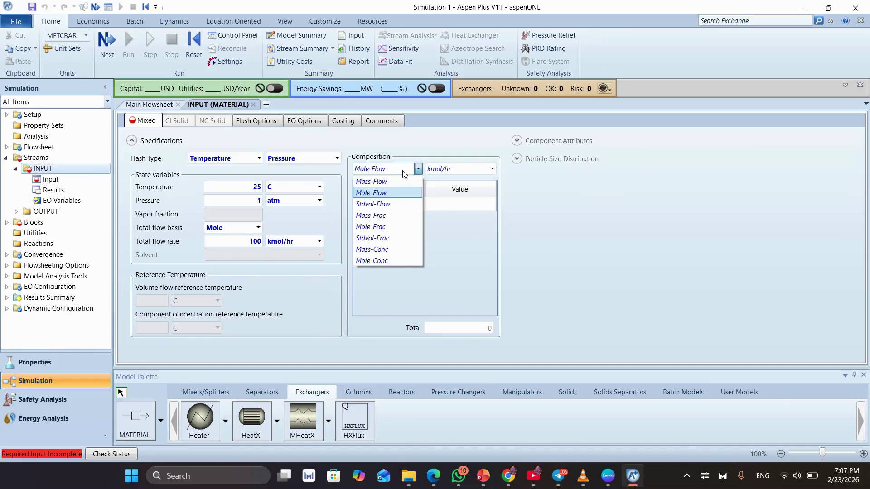
pyautogui.click(388, 192)
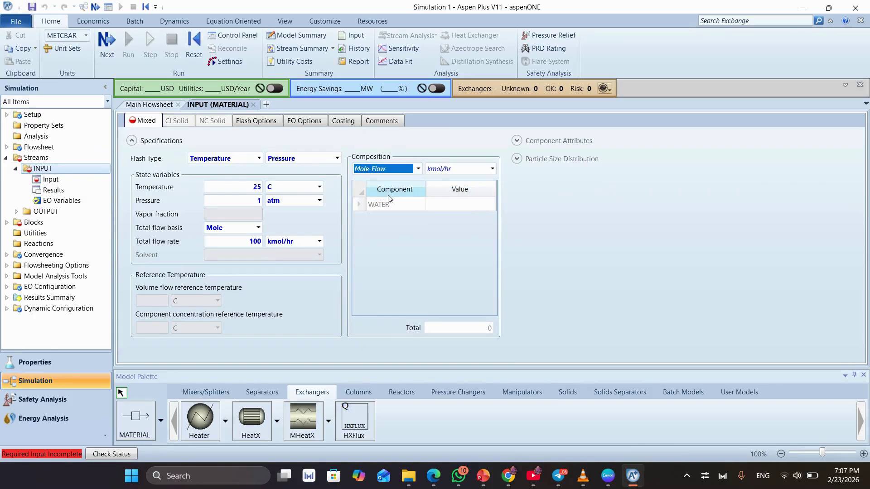
pyautogui.click(418, 169)
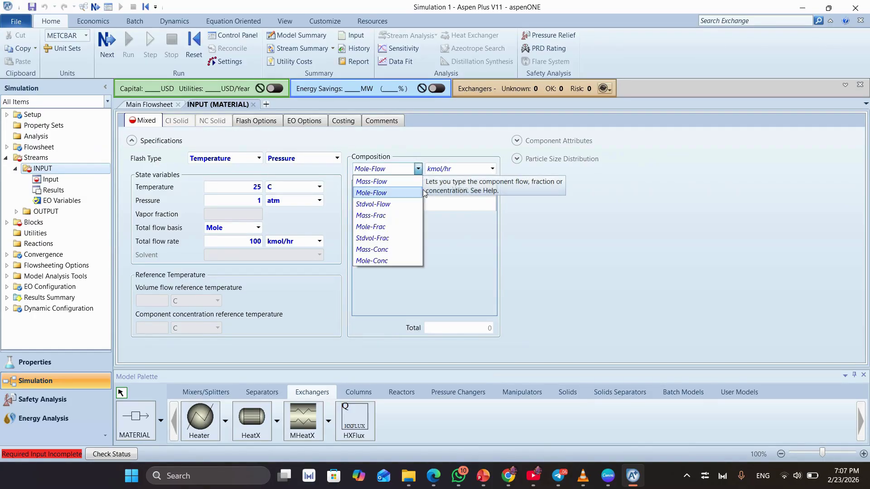
pyautogui.click(445, 205)
pyautogui.click(445, 205)
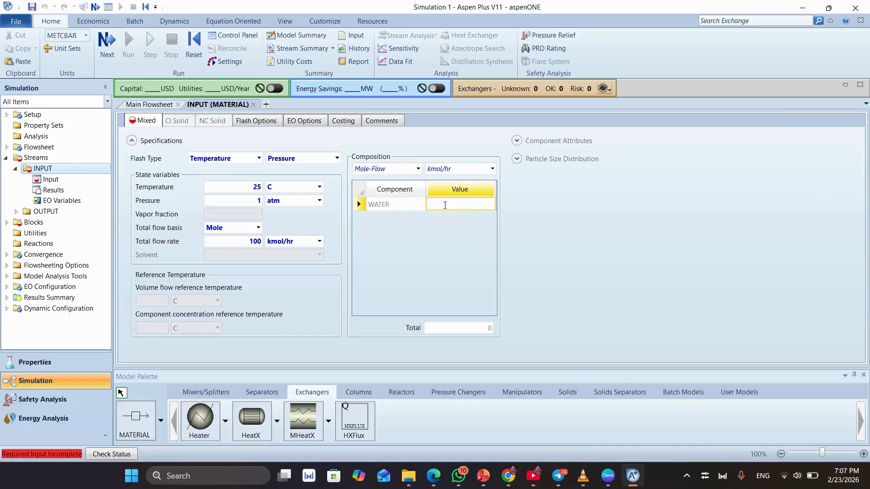
pyautogui.write('1')
pyautogui.press('Return')
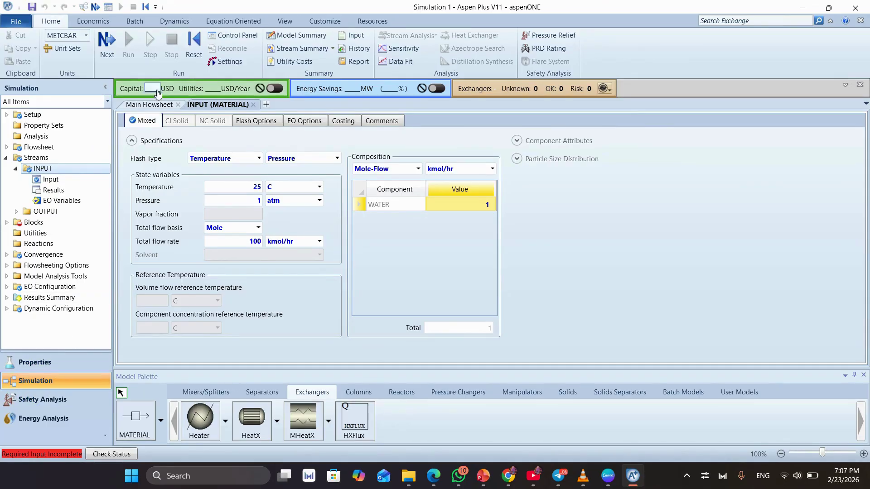
# Step: Specify heater block B1's flash conditions with a temperature of 125 C and a pressure of 1 atm
pyautogui.click(106, 53)
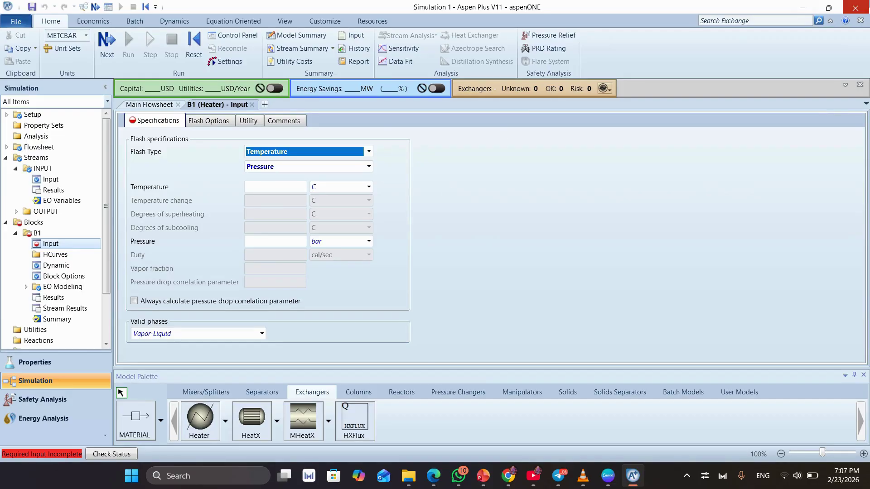
pyautogui.click(274, 185)
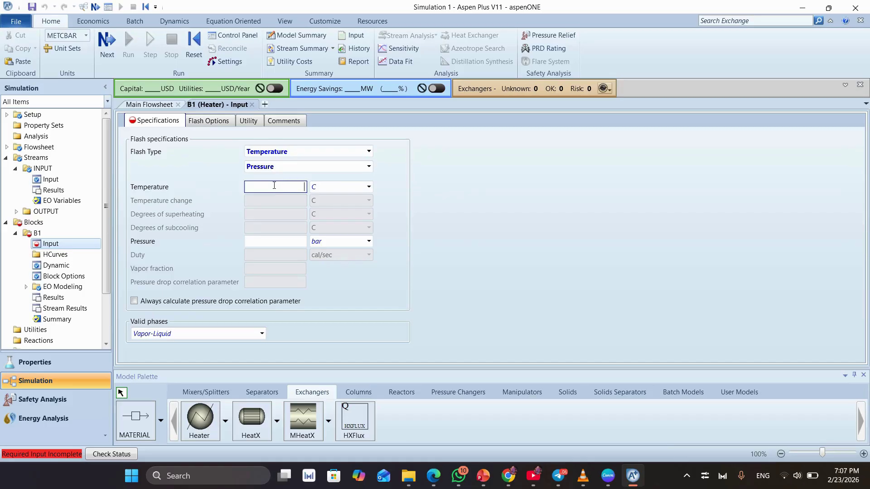
pyautogui.write('125')
pyautogui.click(459, 191)
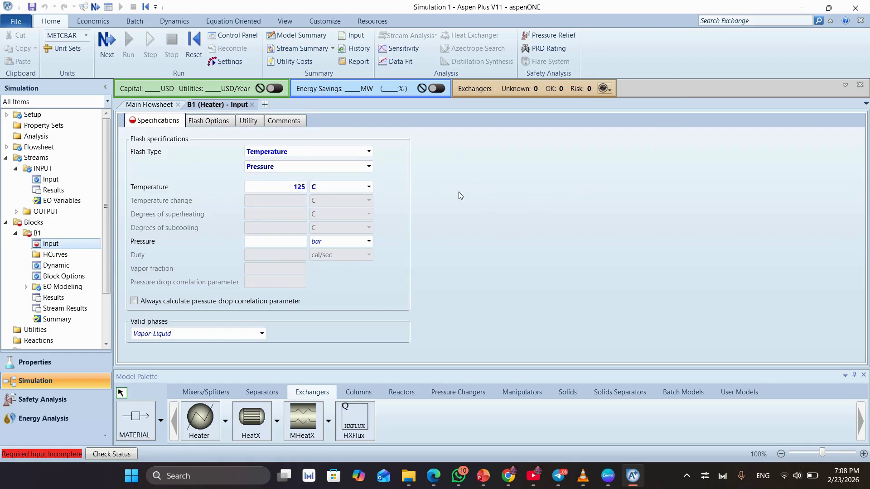
pyautogui.click(285, 240)
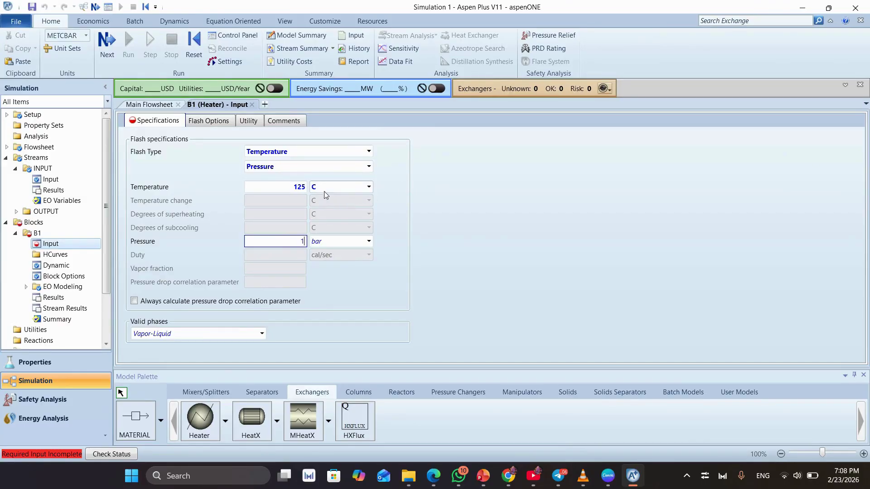
pyautogui.press('Return')
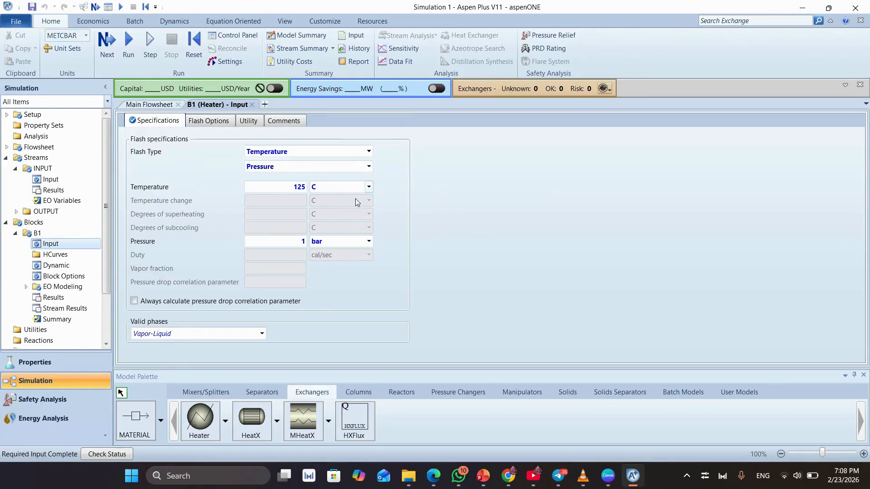
pyautogui.click(338, 241)
pyautogui.click(368, 241)
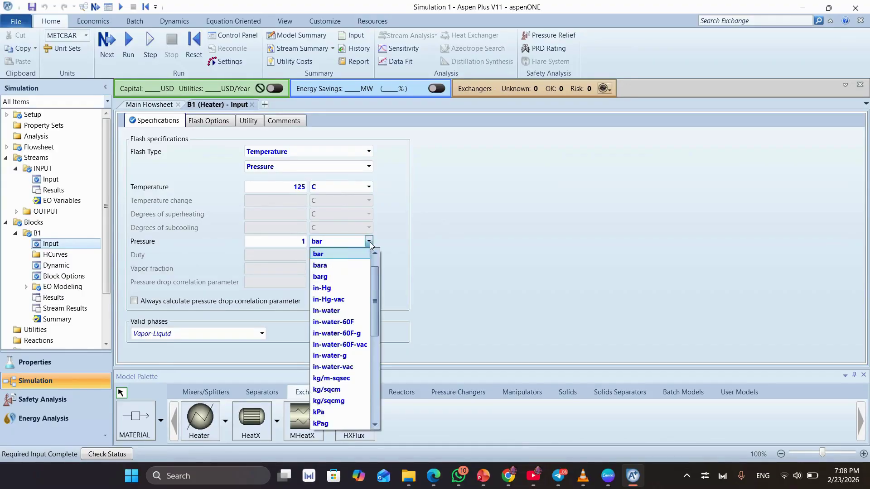
pyautogui.scroll(1, 337, 262)
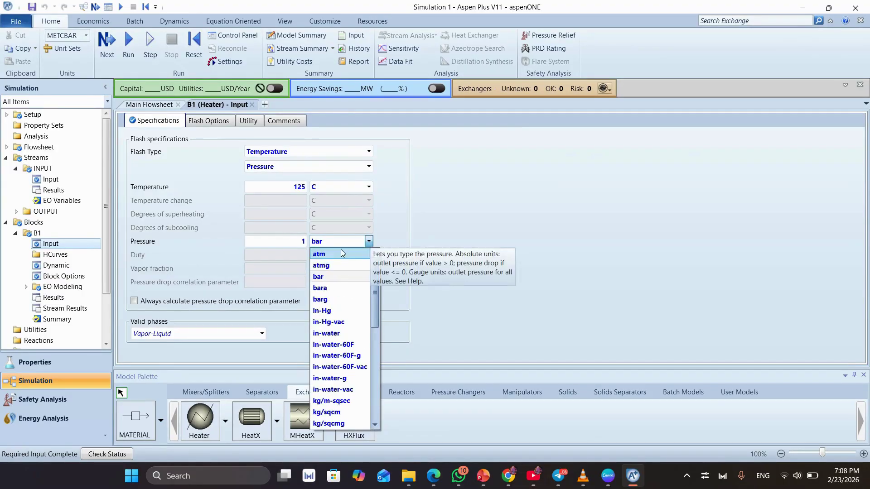
pyautogui.click(340, 253)
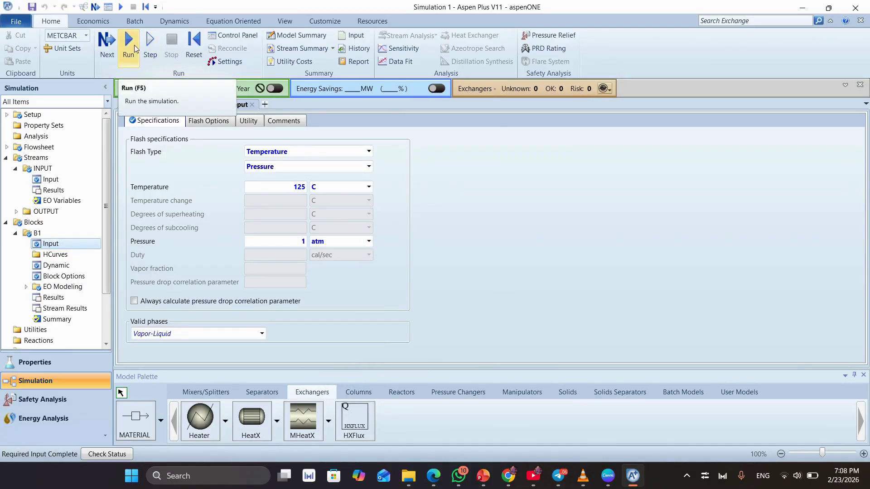
# Step: Run the simulation with the completed inputs
pyautogui.click(109, 49)
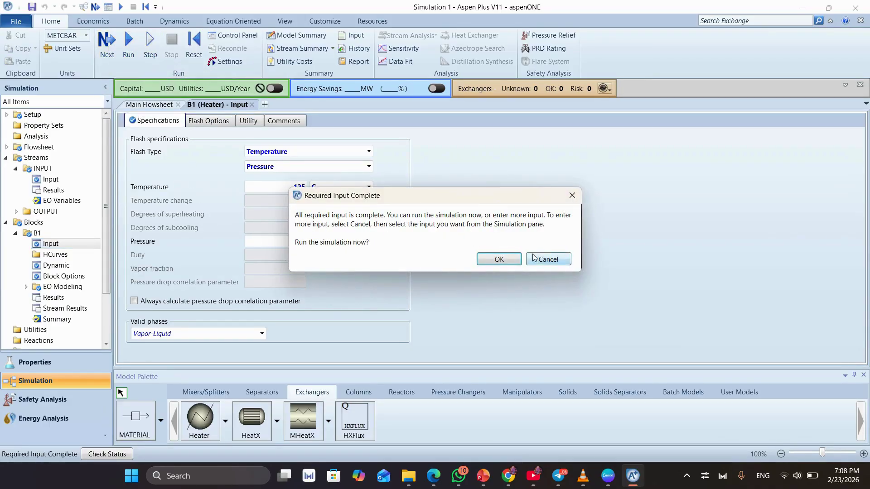
pyautogui.click(547, 260)
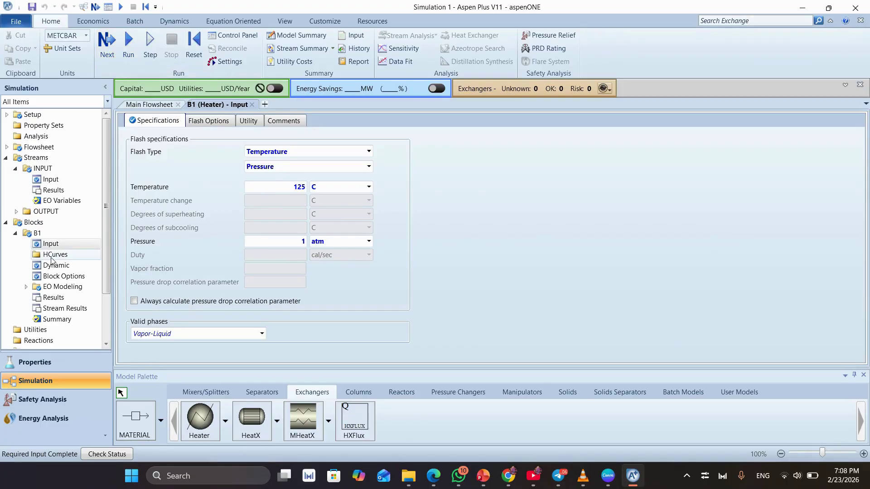
pyautogui.scroll(-2, 71, 205)
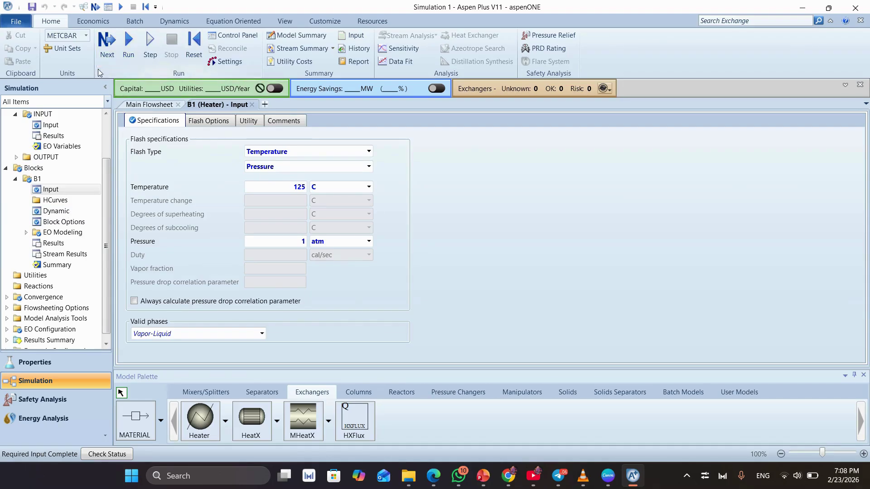
pyautogui.click(111, 53)
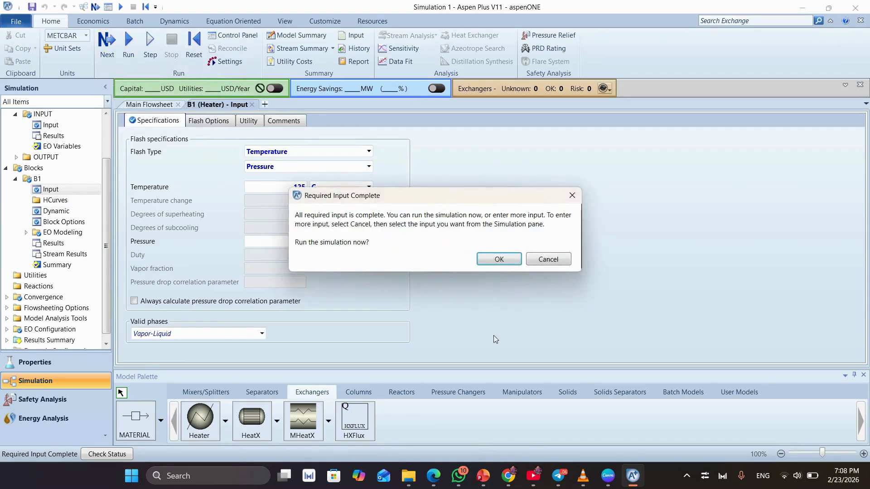
pyautogui.click(499, 259)
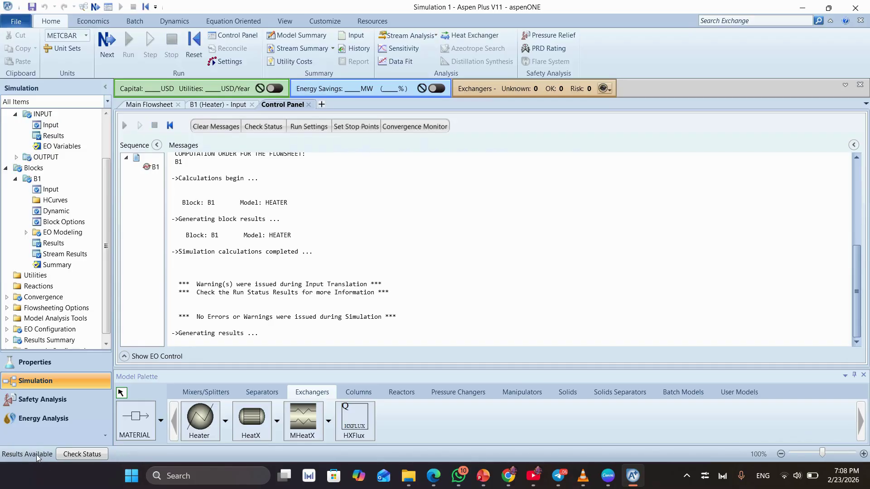
# Step: Review the run messages for input specifications, warnings and calculation status
pyautogui.scroll(3, 236, 202)
pyautogui.scroll(3, 240, 202)
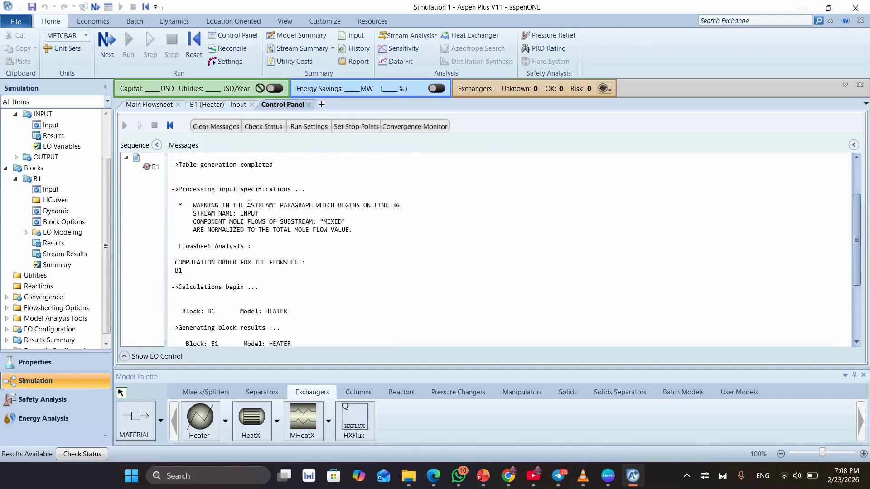
pyautogui.scroll(1, 257, 199)
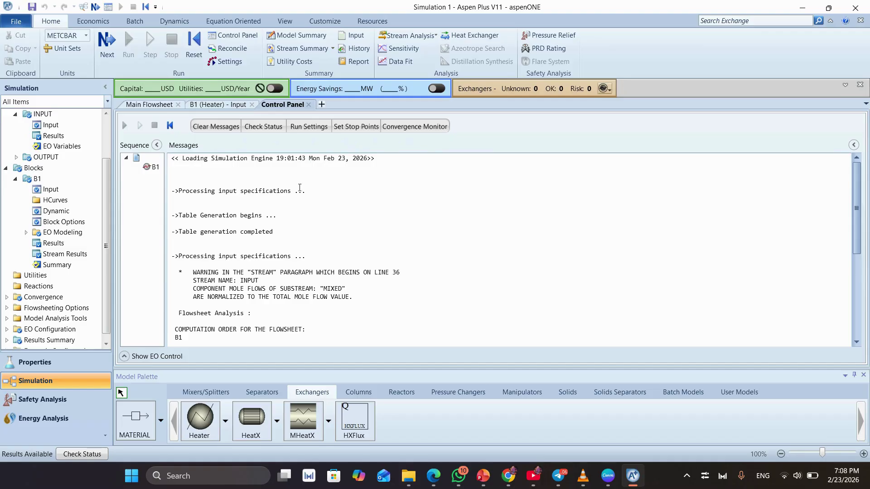
pyautogui.scroll(-7, 300, 187)
# Step: Open heater B1's stream results and compare the INPUT and OUTPUT streams' phase, temperature, pressure, vapor and liquid fractions, enthalpy, density and flows
pyautogui.scroll(2, 73, 202)
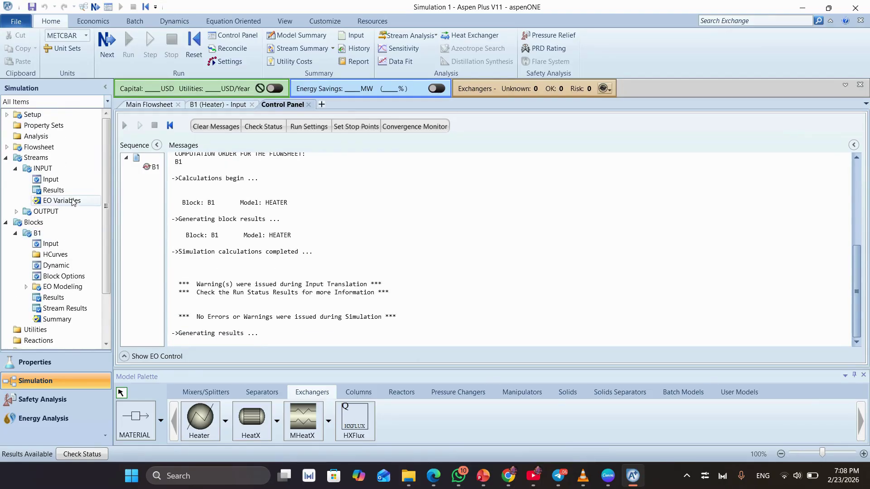
pyautogui.scroll(-2, 74, 204)
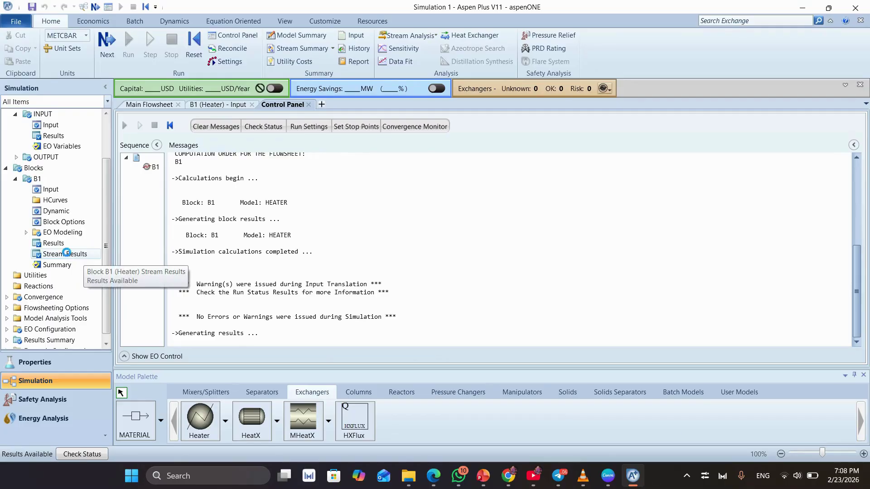
pyautogui.doubleClick(66, 254)
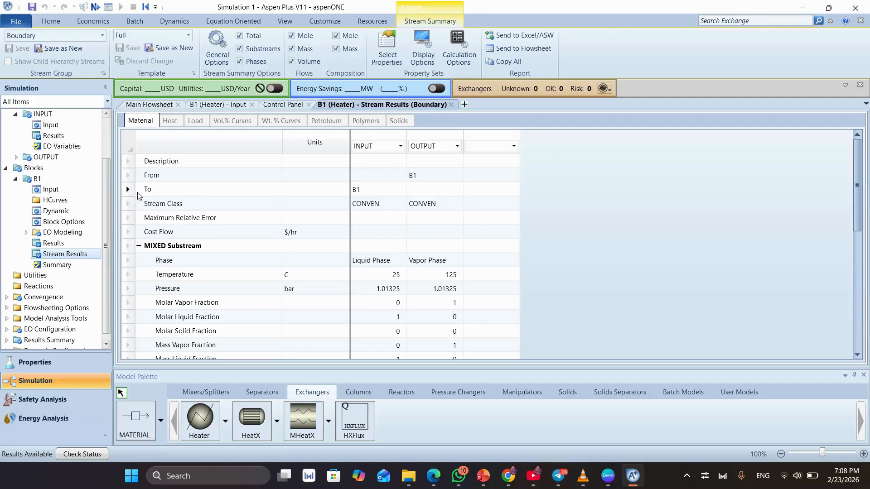
pyautogui.scroll(-2, 402, 199)
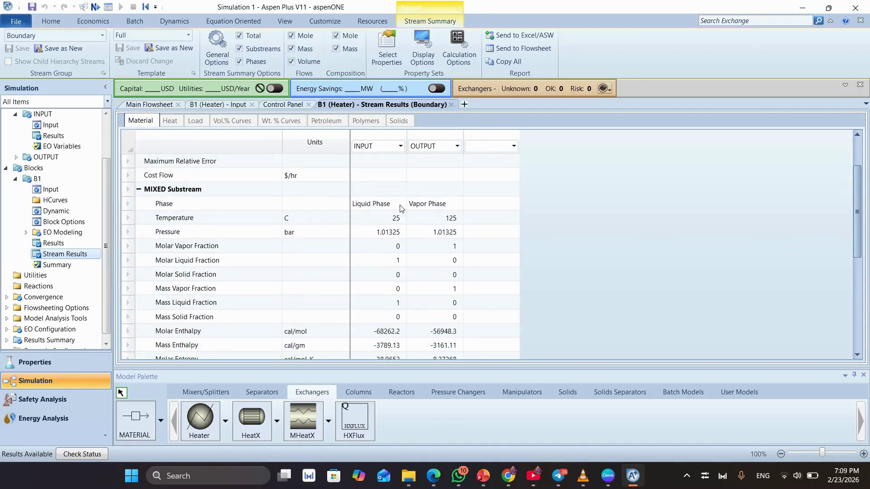
pyautogui.scroll(2, 401, 208)
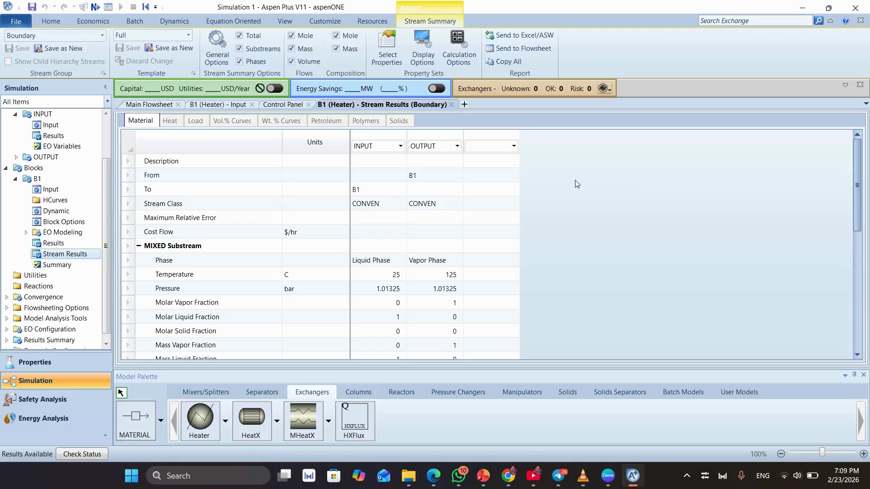
pyautogui.scroll(-3, 528, 210)
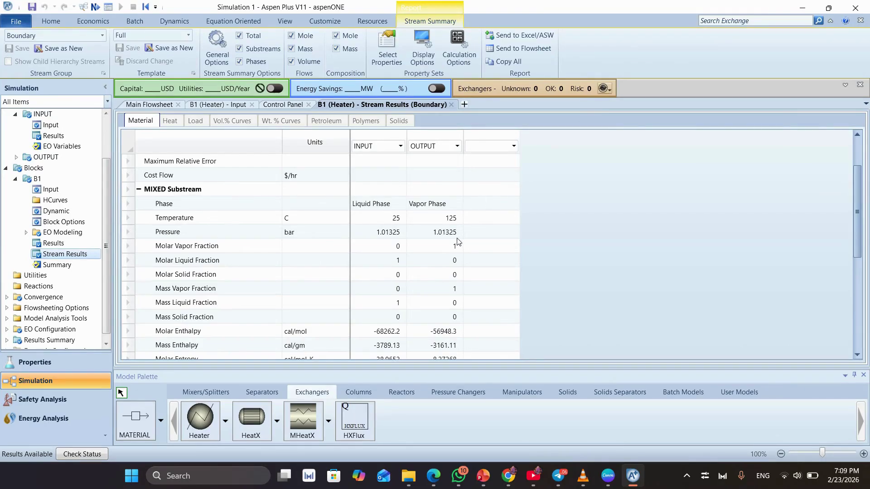
pyautogui.scroll(-1, 403, 236)
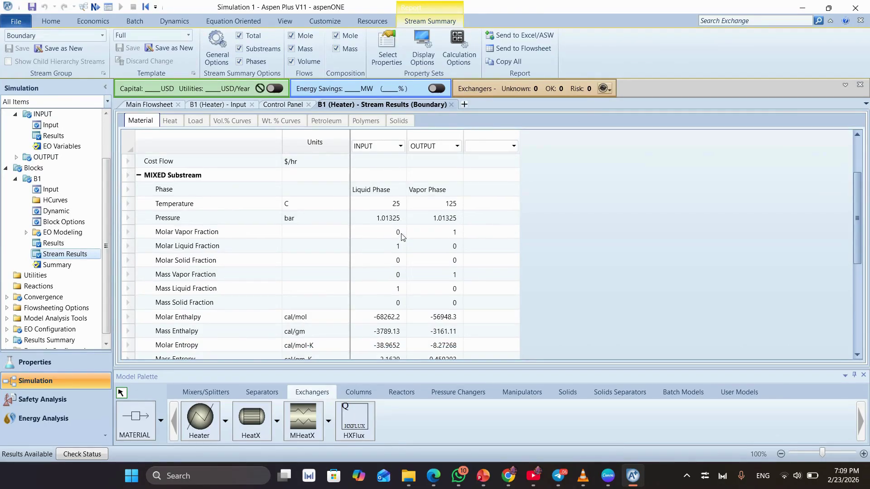
pyautogui.scroll(-1, 404, 218)
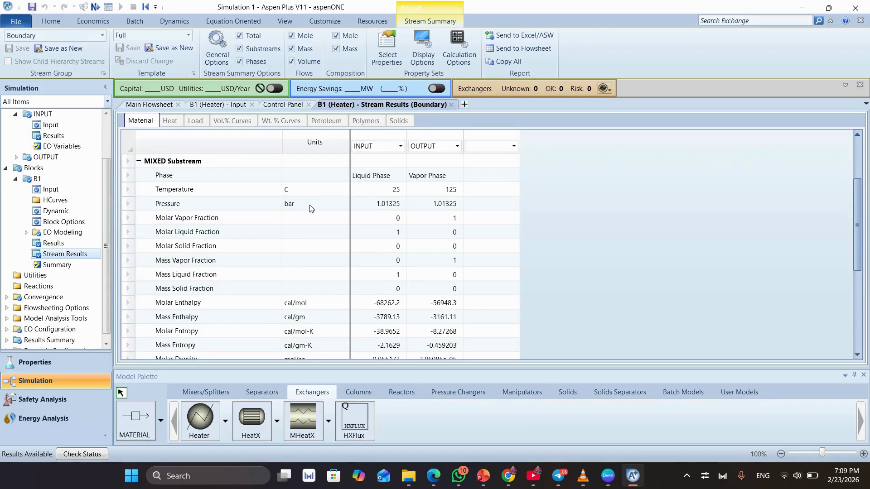
pyautogui.scroll(-1, 339, 199)
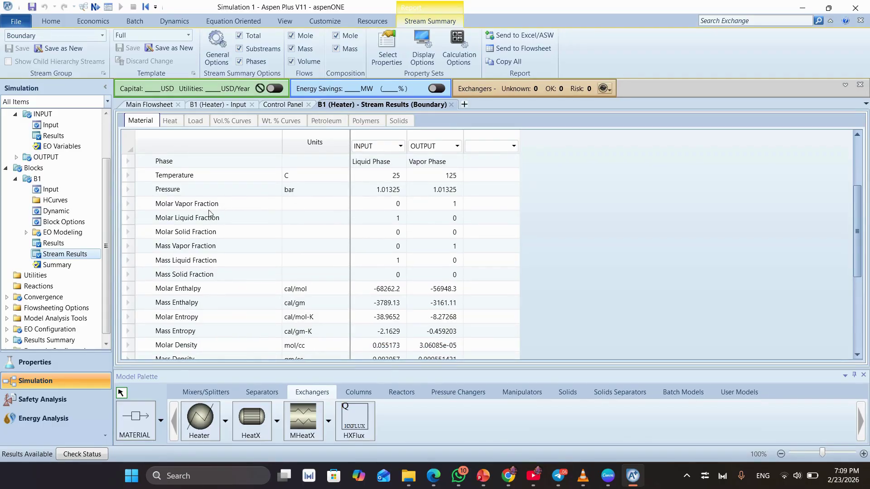
pyautogui.scroll(-1, 464, 235)
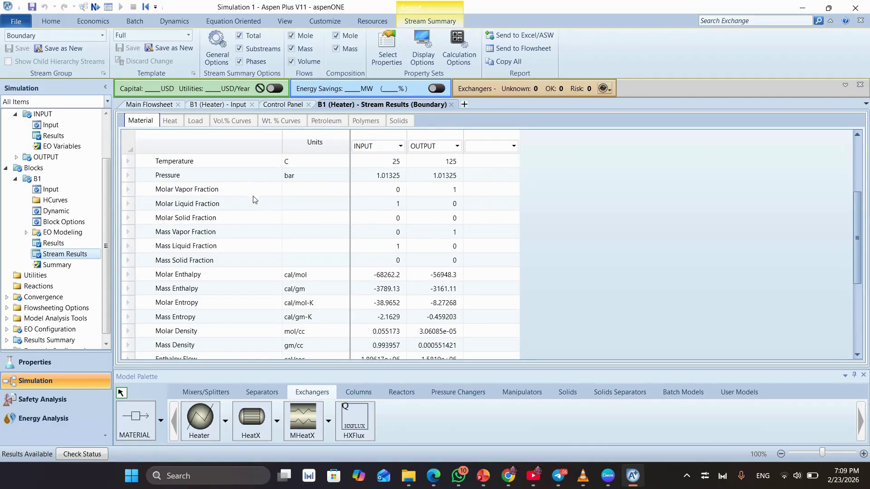
pyautogui.scroll(-2, 247, 224)
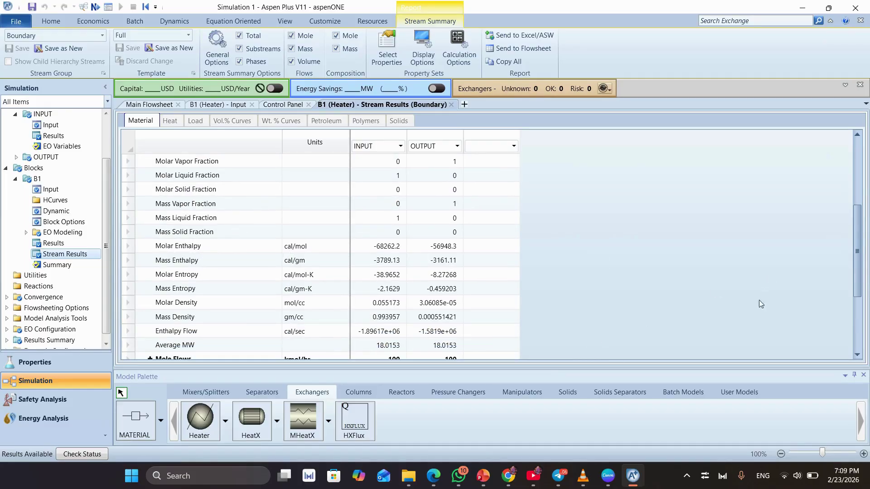
pyautogui.scroll(-6, 336, 254)
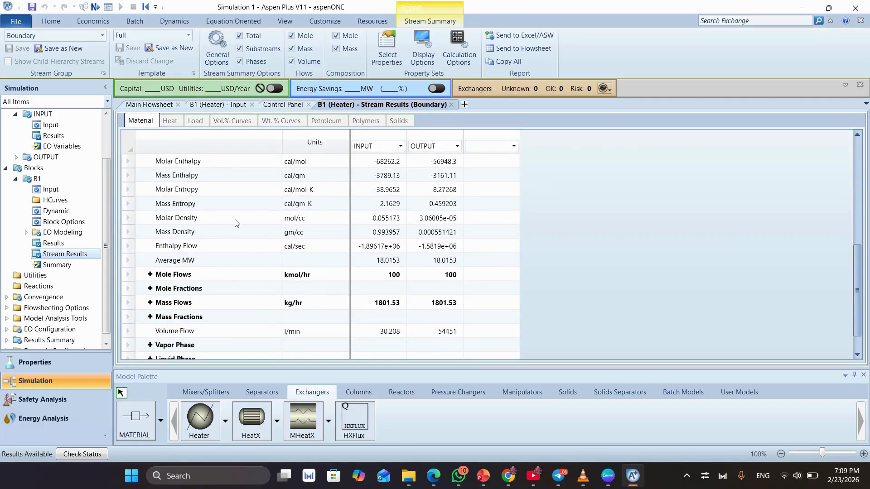
pyautogui.scroll(-2, 236, 224)
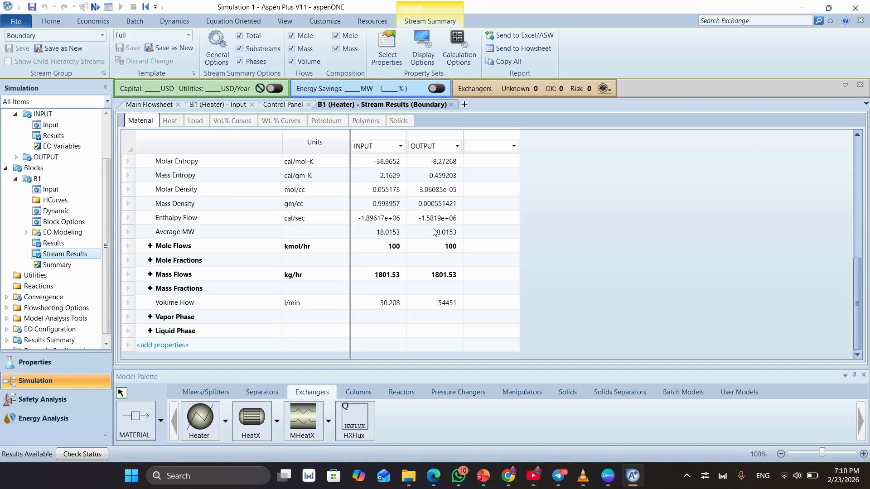
pyautogui.scroll(4, 434, 232)
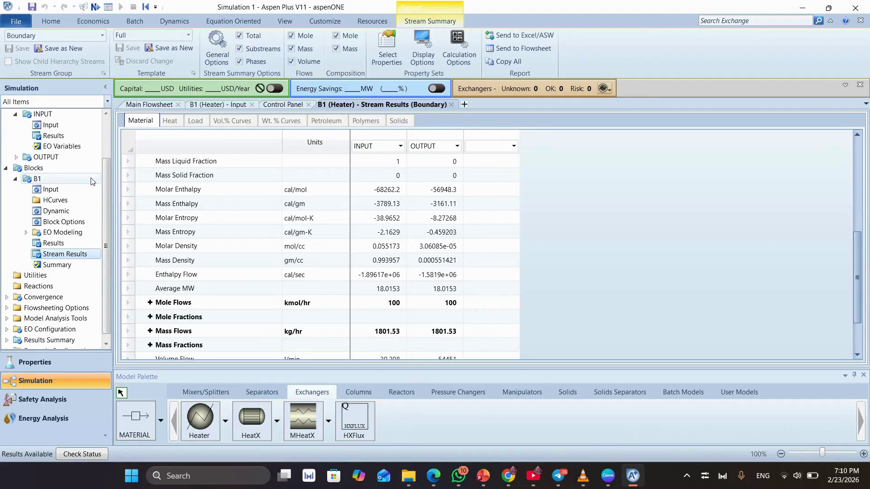
pyautogui.scroll(-3, 263, 157)
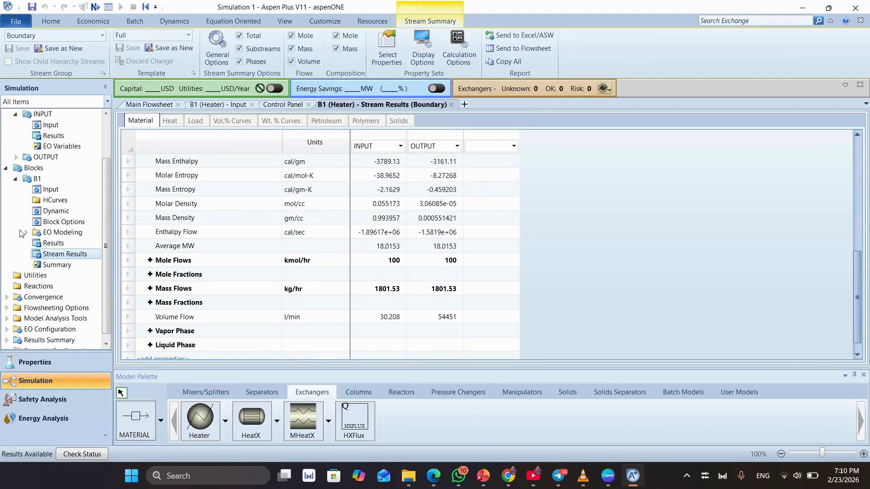
# Step: Finish reviewing heater B1's stream results, and open the INPUT stream's own results to examine its conditions, phase fractions, enthalpy, entropy and density
pyautogui.scroll(-1, 51, 217)
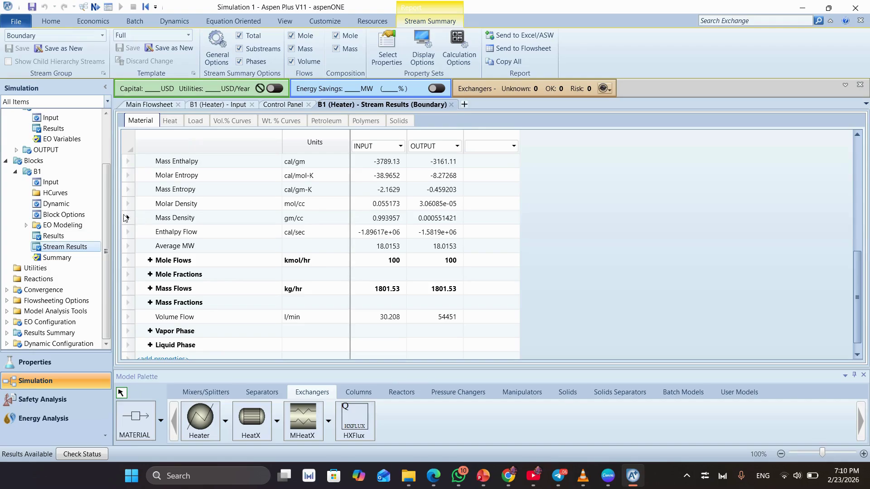
pyautogui.scroll(-1, 136, 208)
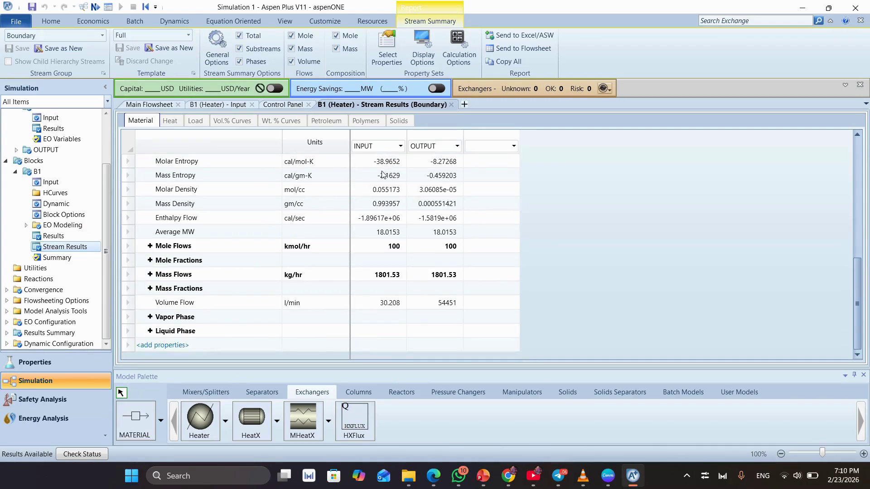
pyautogui.scroll(3, 146, 197)
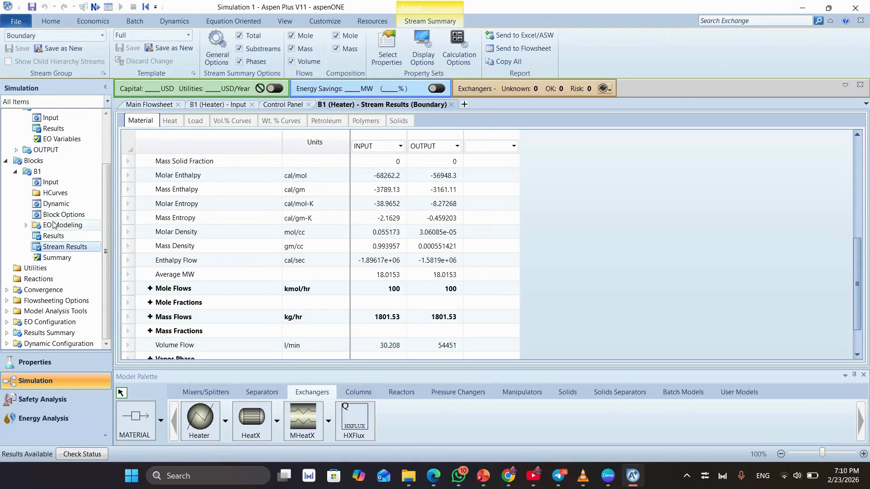
pyautogui.scroll(2, 62, 214)
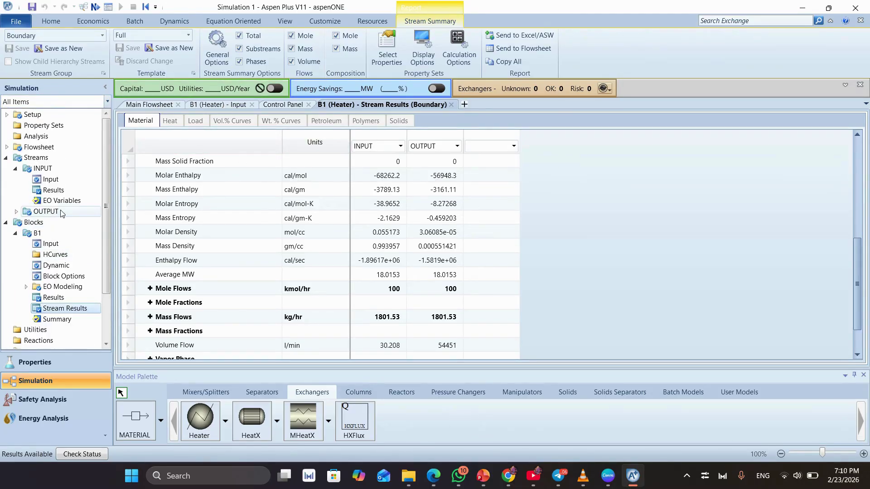
pyautogui.click(43, 190)
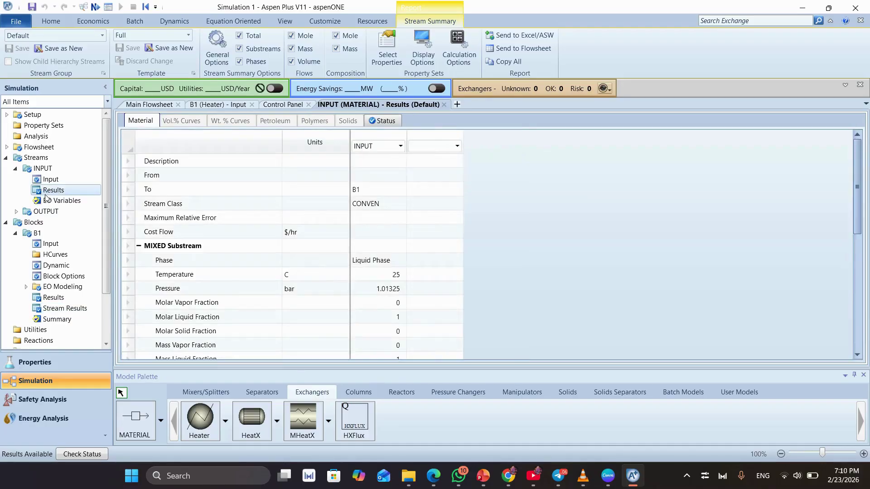
pyautogui.scroll(-5, 600, 213)
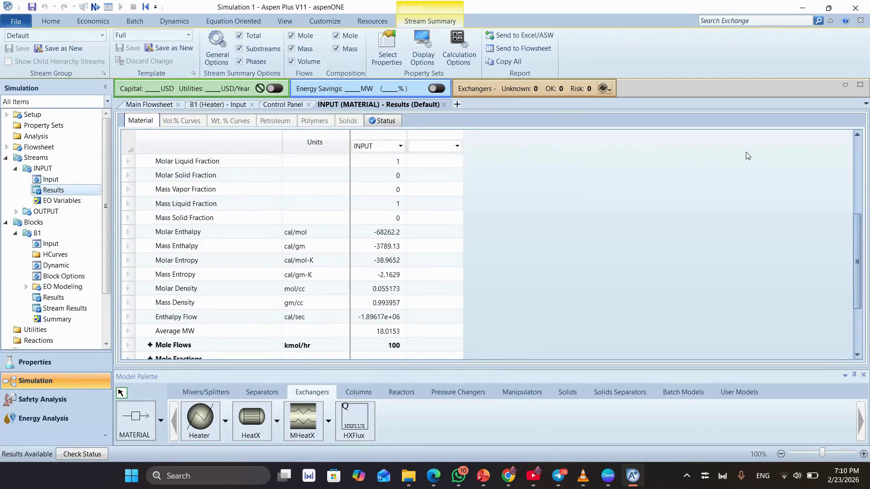